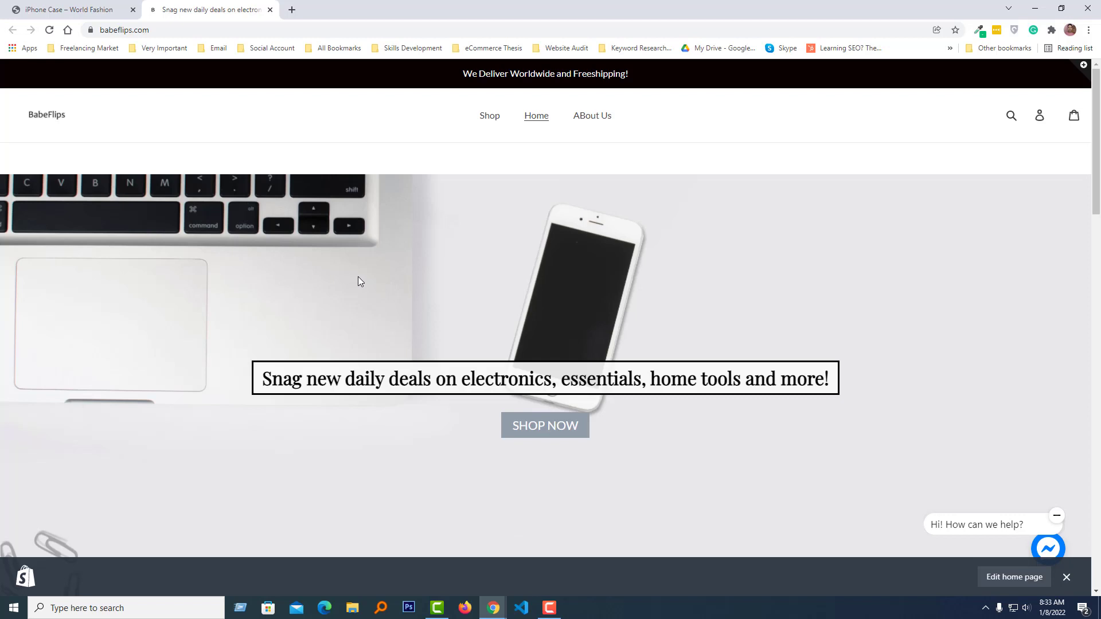
Cycle through the World Fashion iPhone case photos, including the gold and white versions.
click(124, 10)
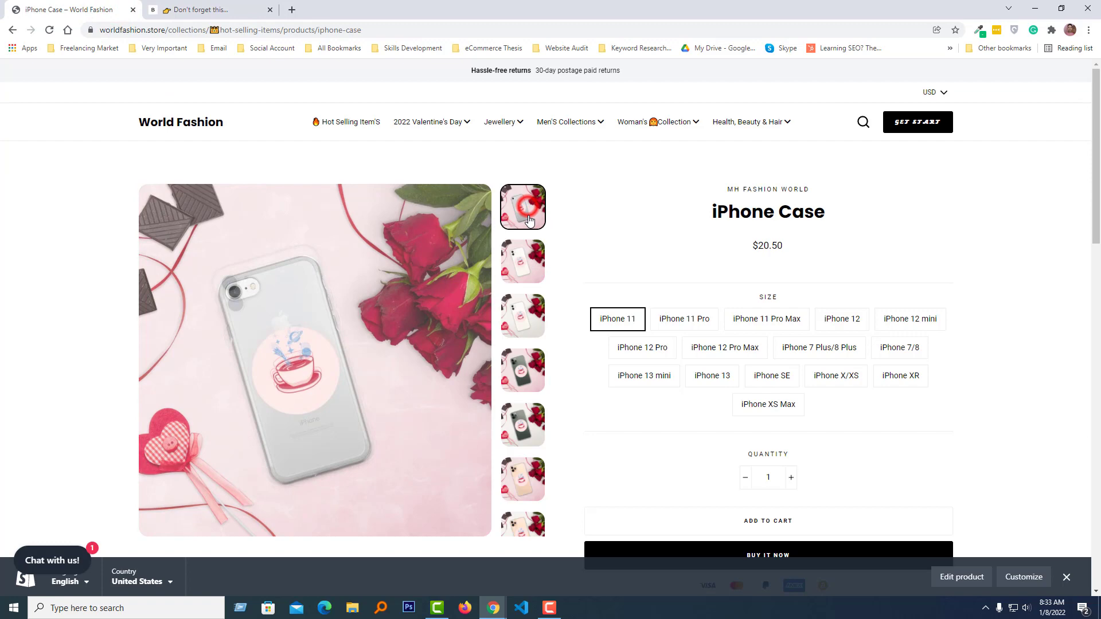
click(520, 323)
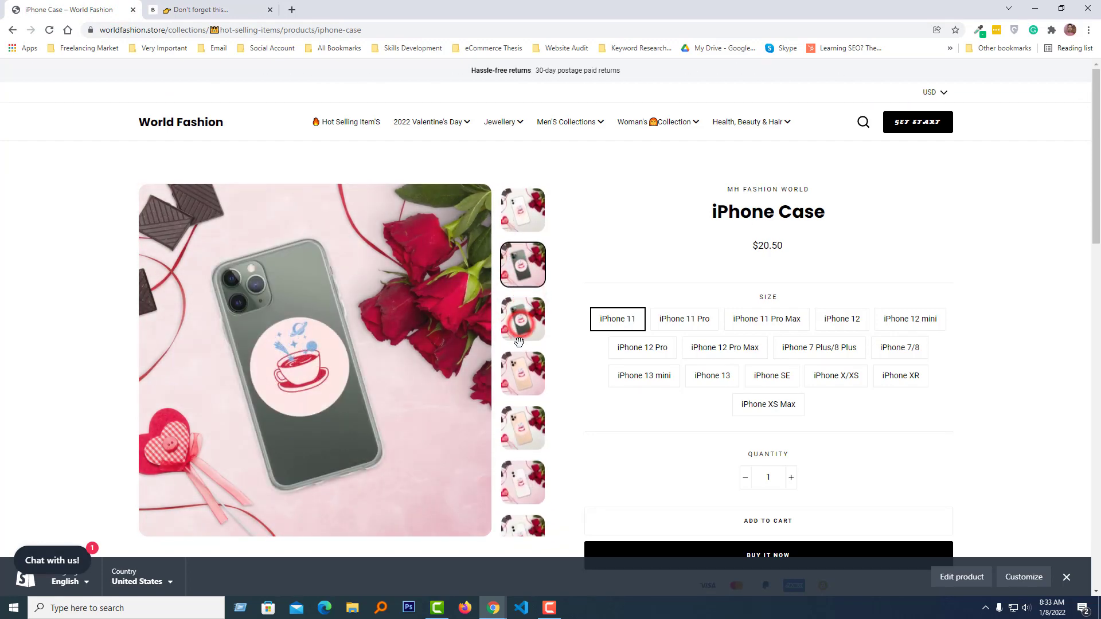
click(521, 326)
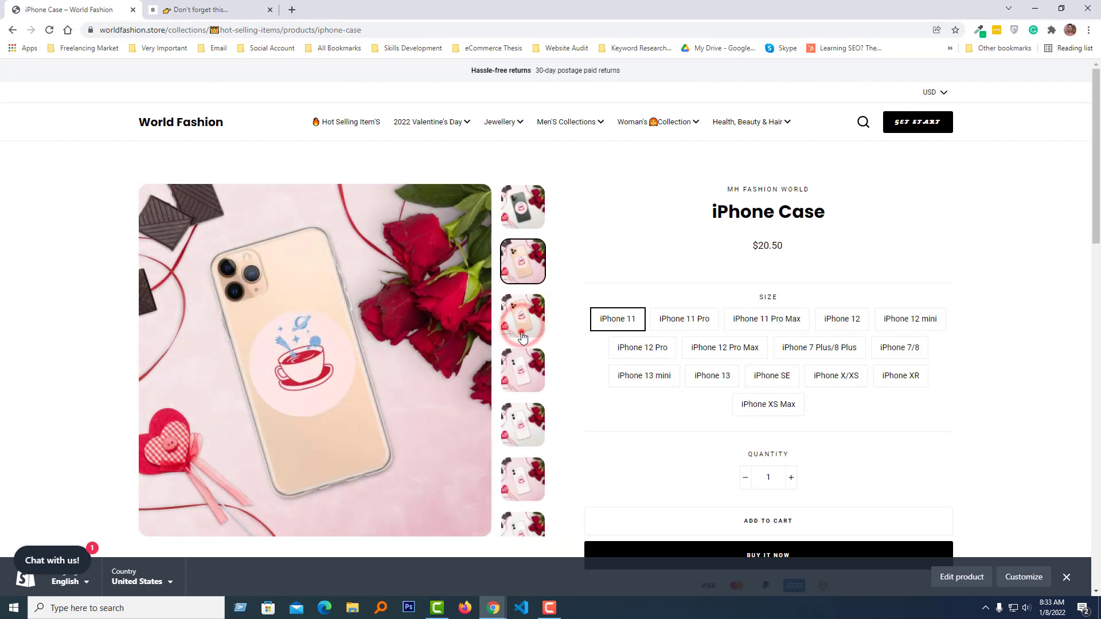
click(516, 328)
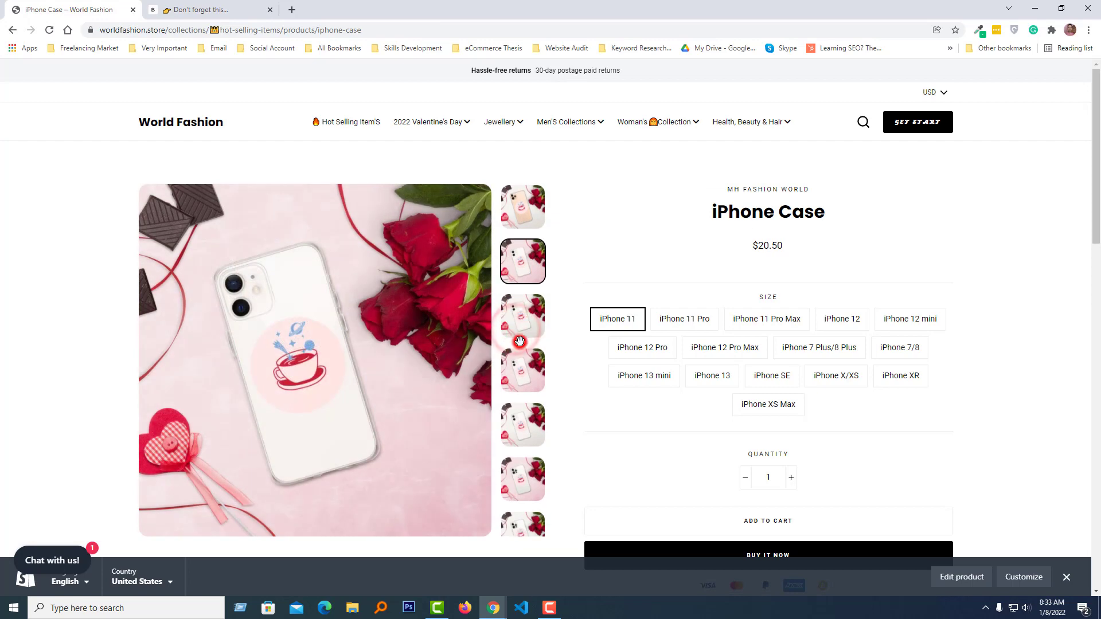
click(522, 287)
Return to the BabeFlips home page and scroll to the discounted product row.
click(267, 14)
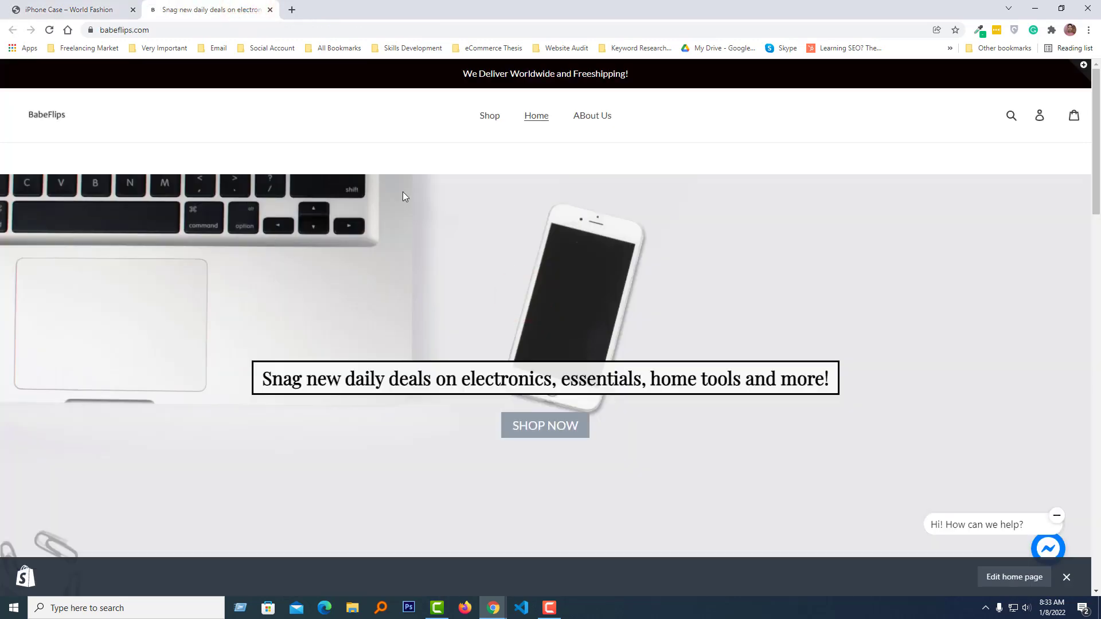
scroll(400, 242, down, 4)
scroll(401, 244, down, 4)
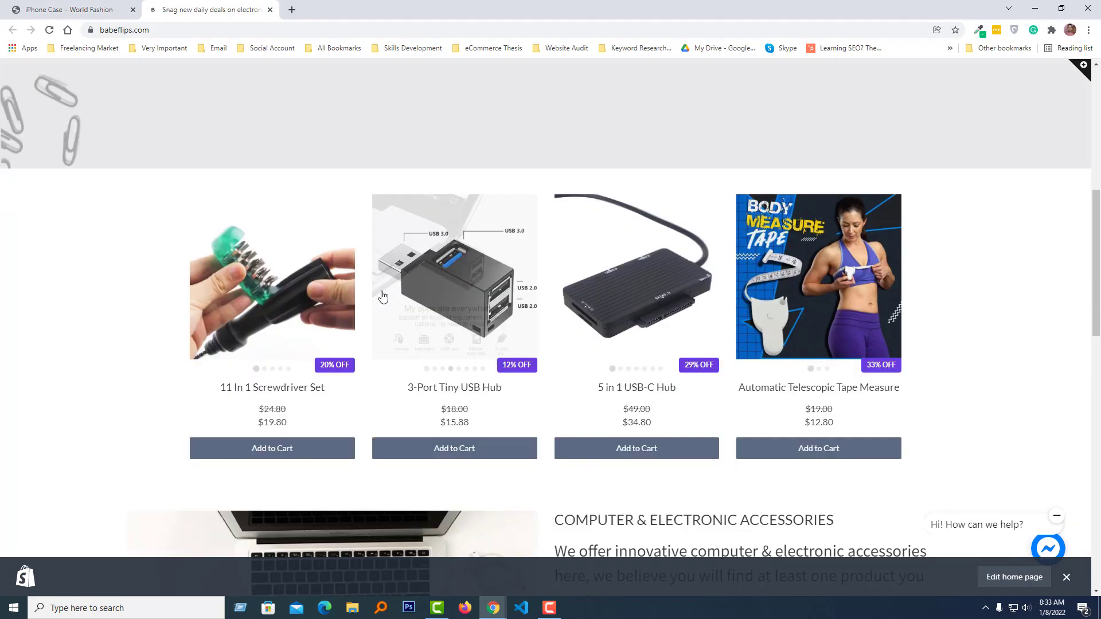
scroll(436, 388, down, 6)
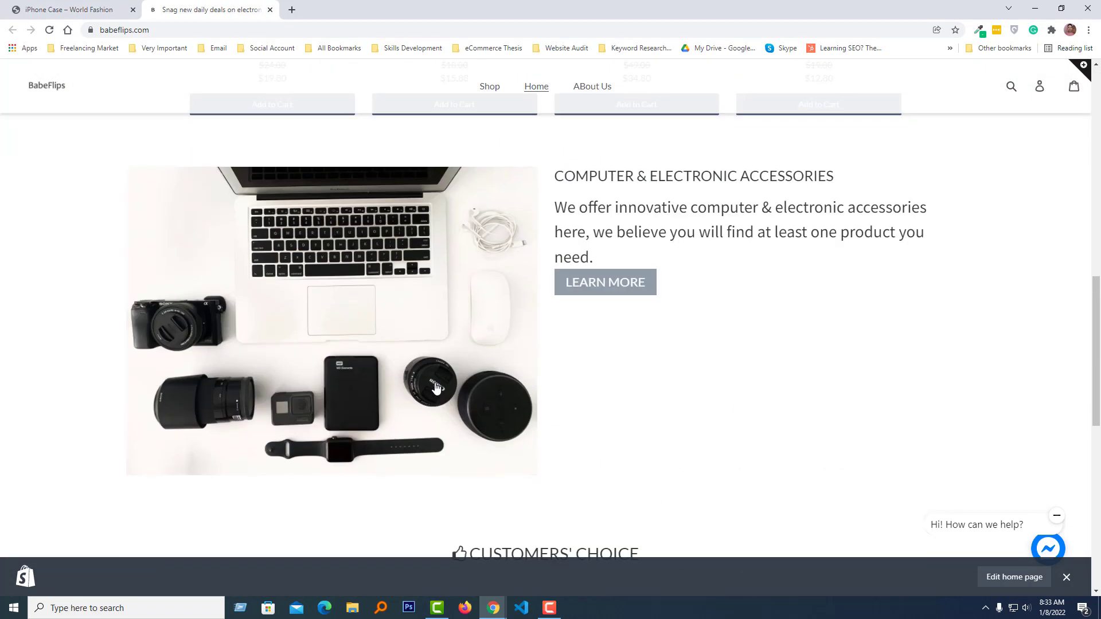
scroll(402, 396, up, 7)
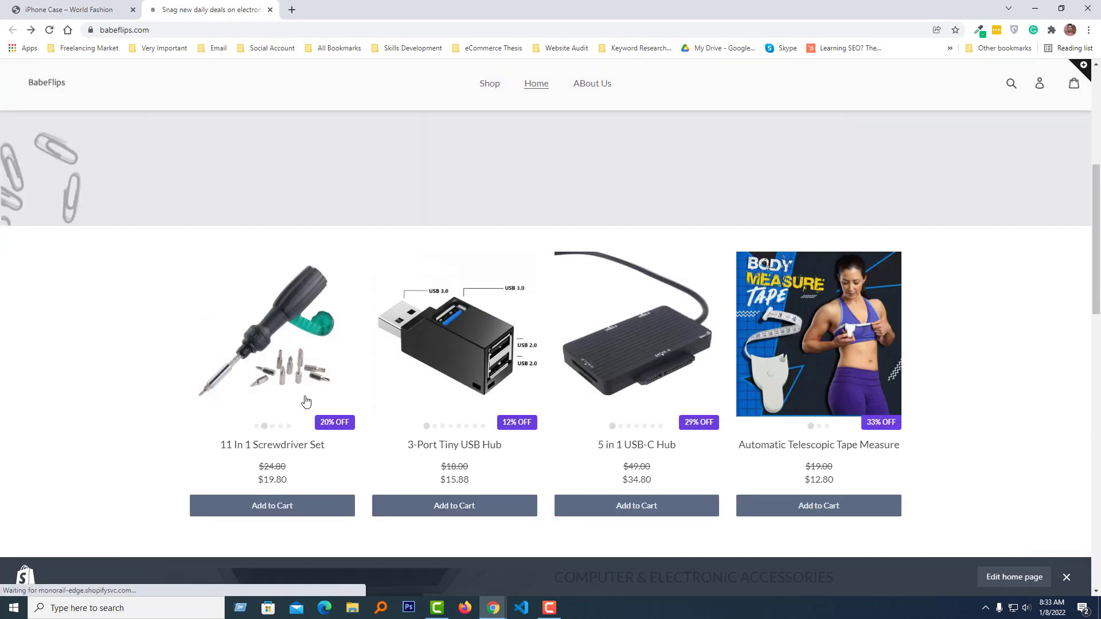
Open the 11 In 1 Screwdriver Set product page and view its second image full size.
click(295, 446)
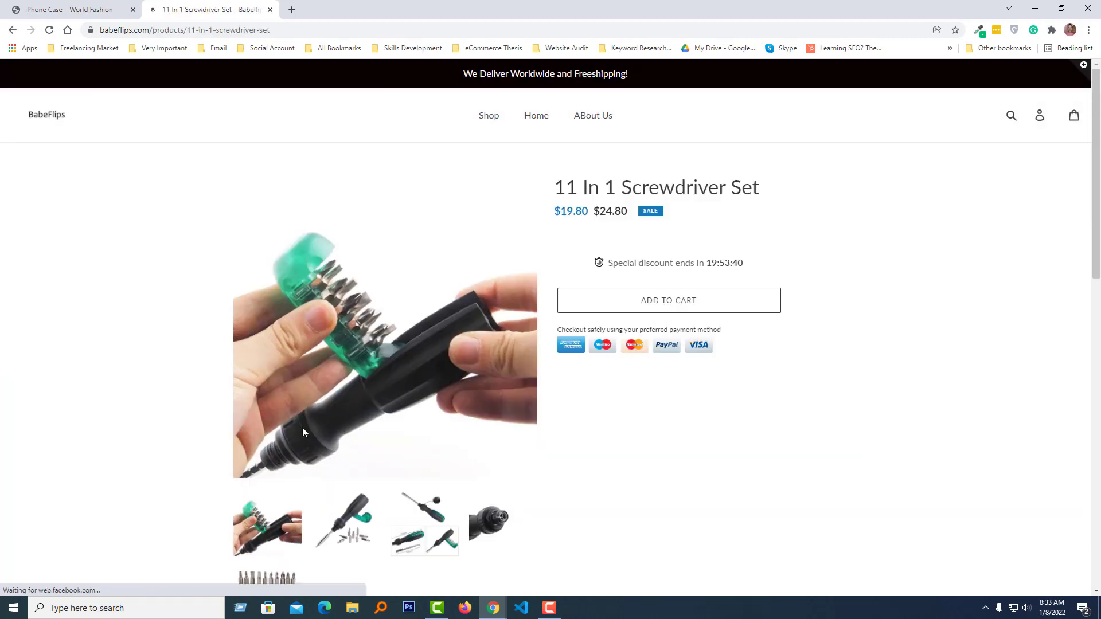
scroll(499, 291, down, 1)
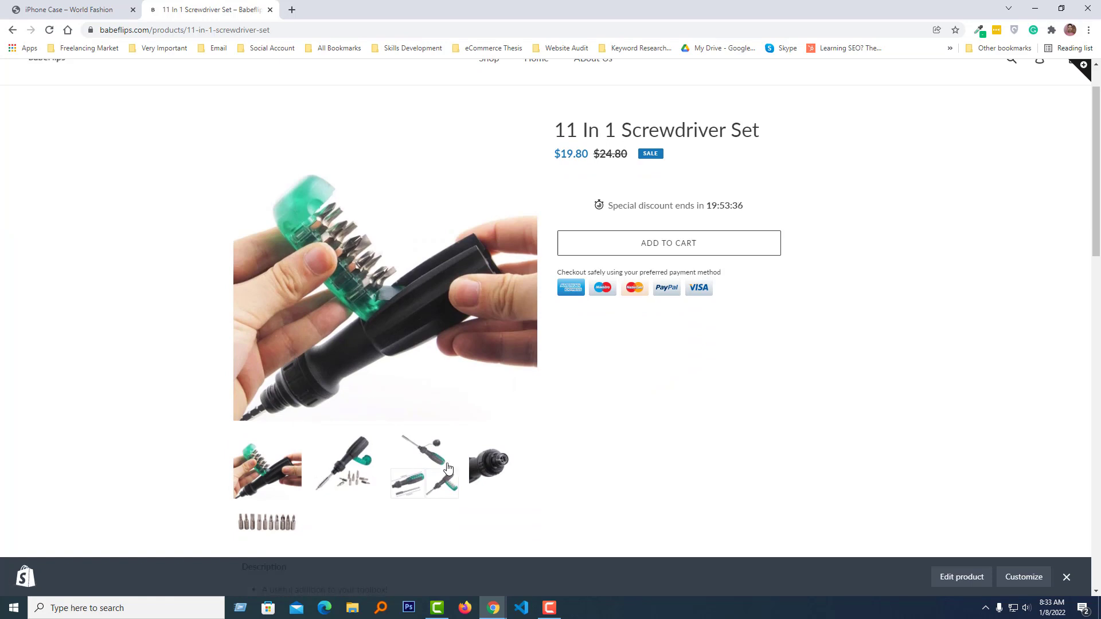
click(348, 475)
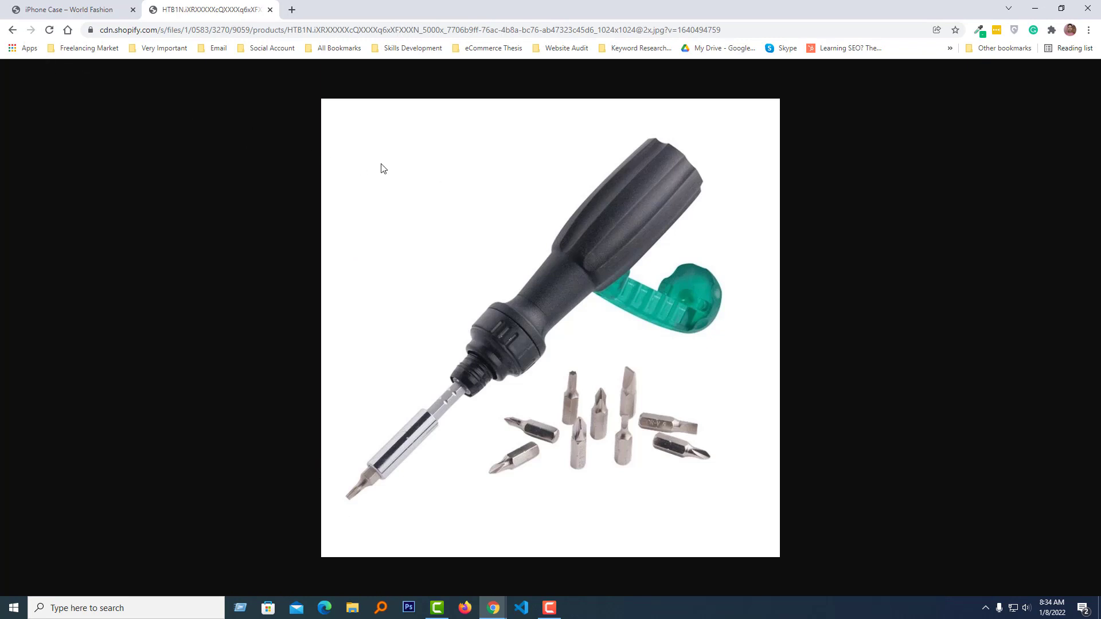
click(13, 29)
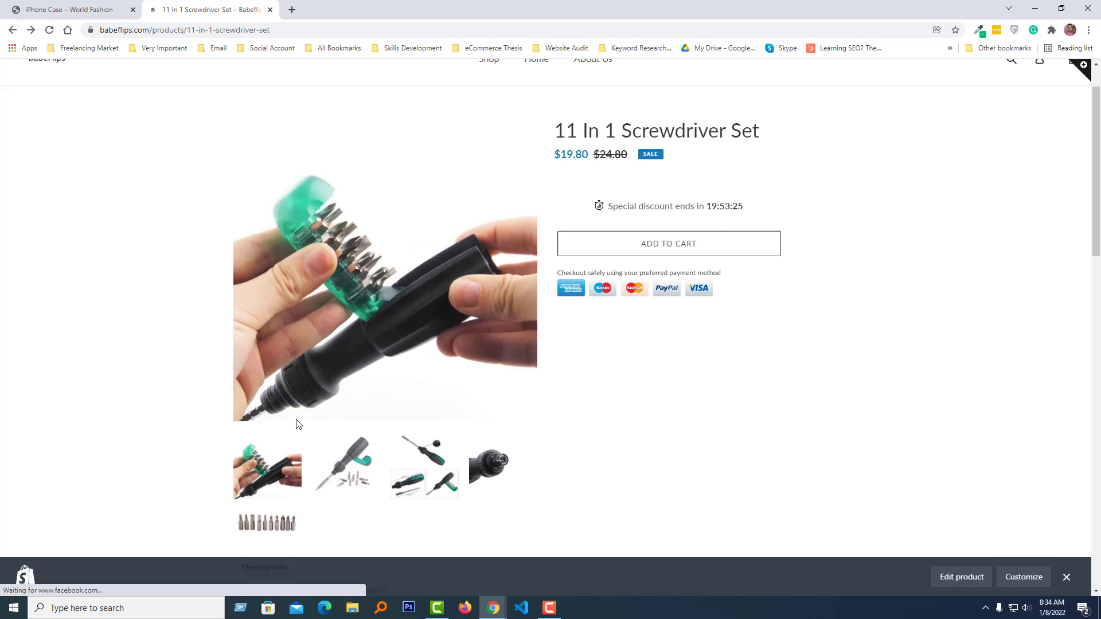
Compare with the World Fashion iPhone 12 Pro case photo, then return to the screwdriver page.
click(63, 9)
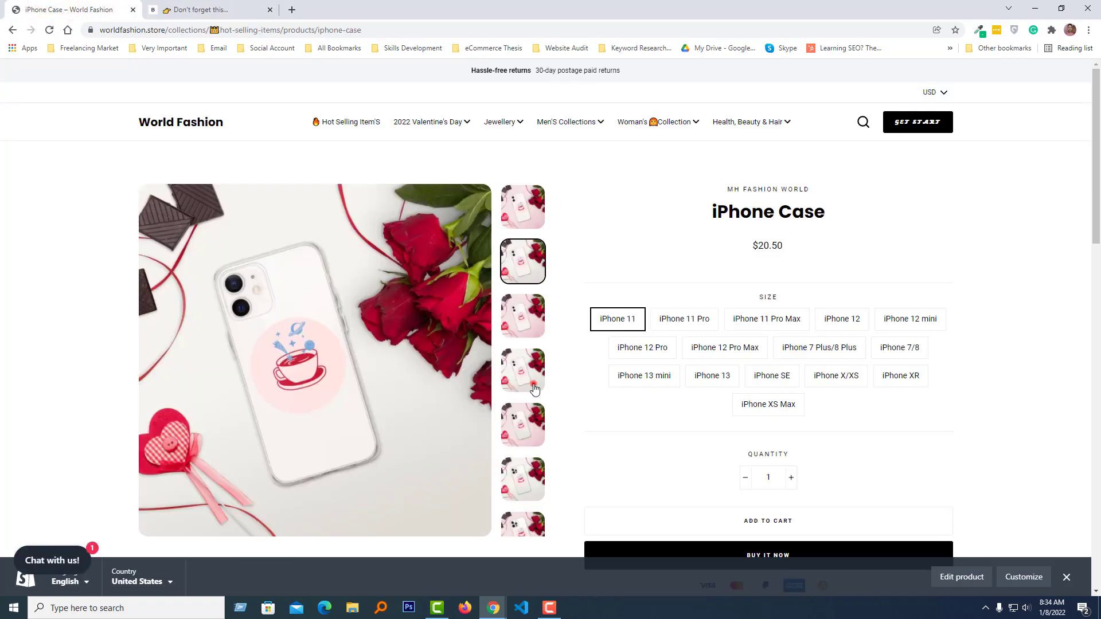
click(528, 388)
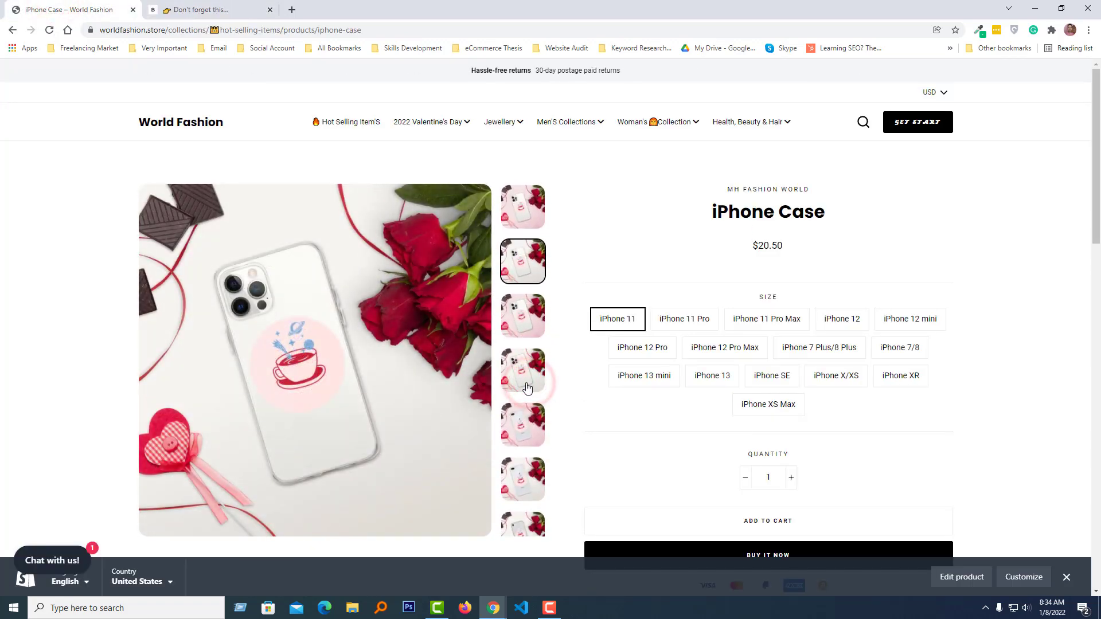
click(217, 9)
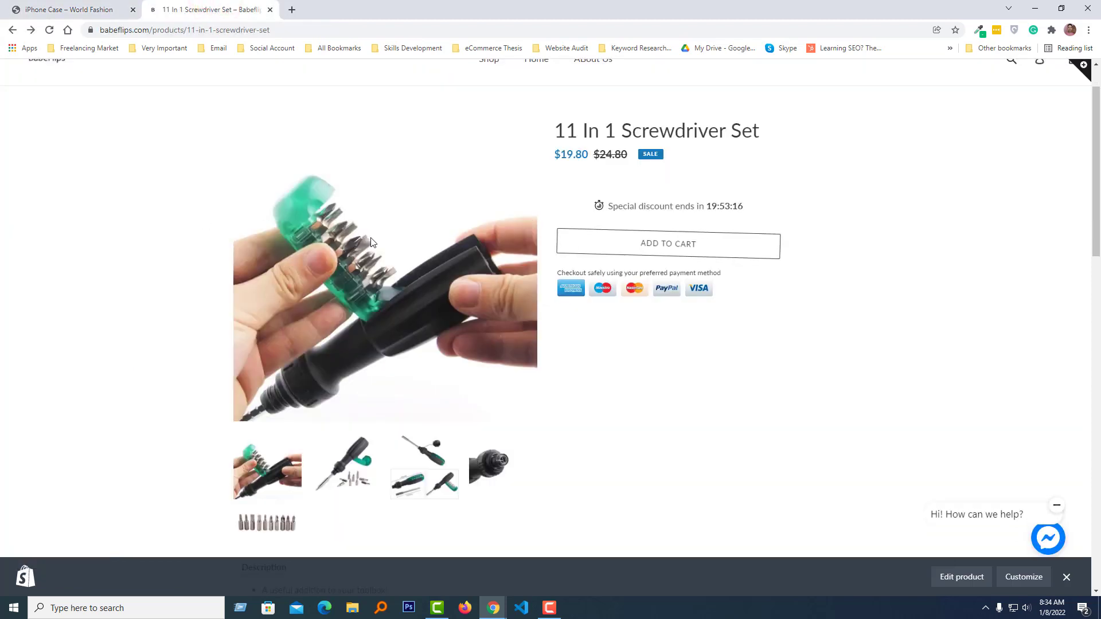
scroll(373, 244, up, 1)
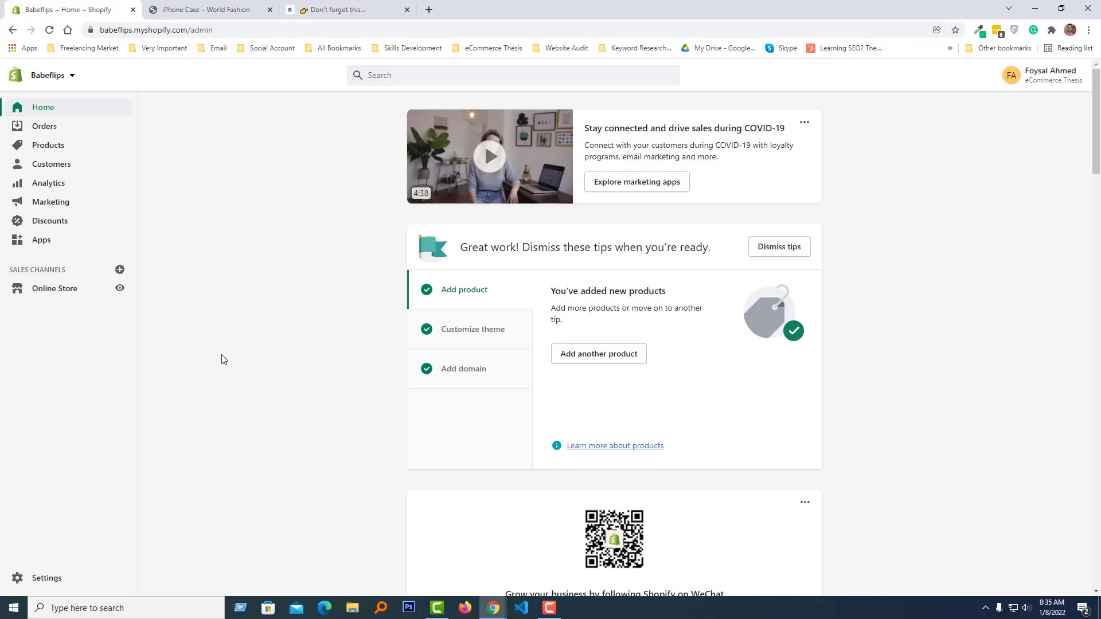
Rearrange the browser tabs and view the Babeflips store's installed apps in admin.
drag(206, 9, 75, 9)
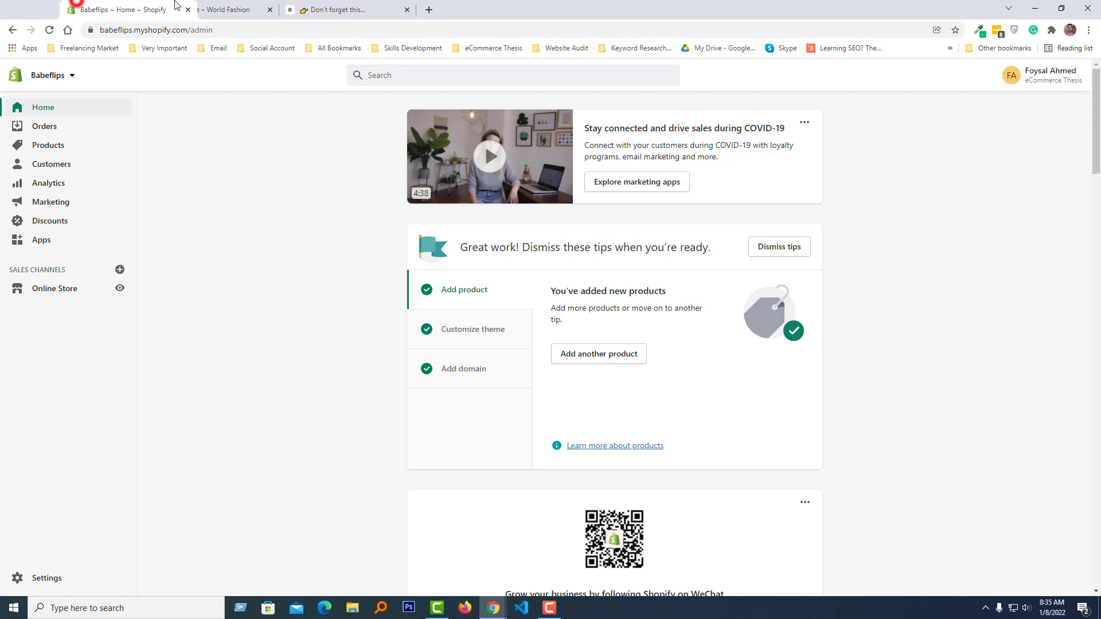
click(77, 249)
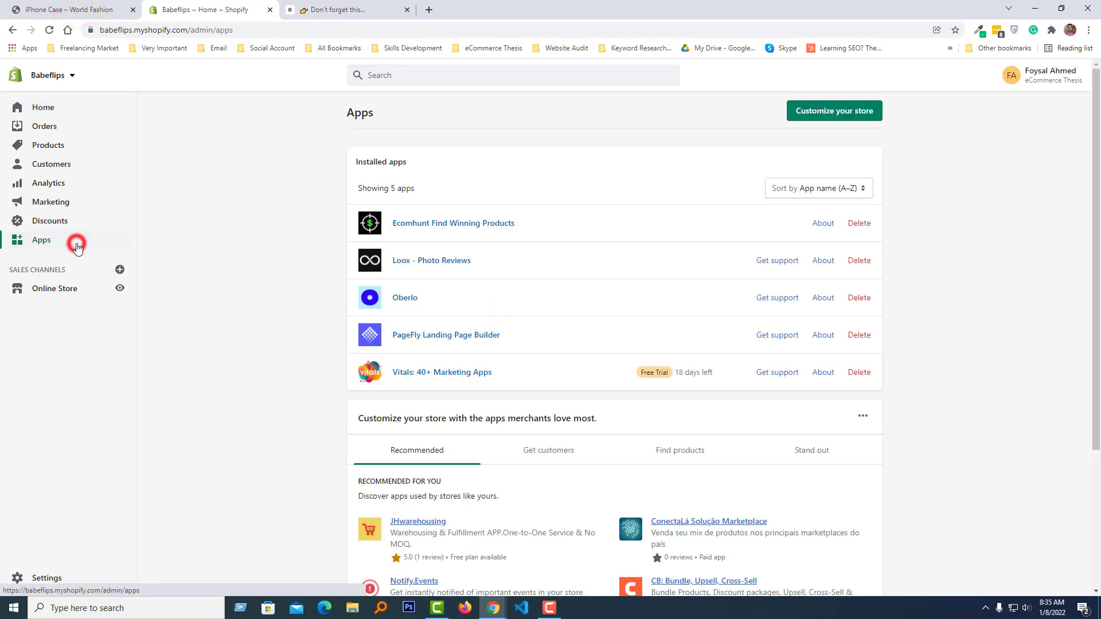
scroll(524, 325, down, 3)
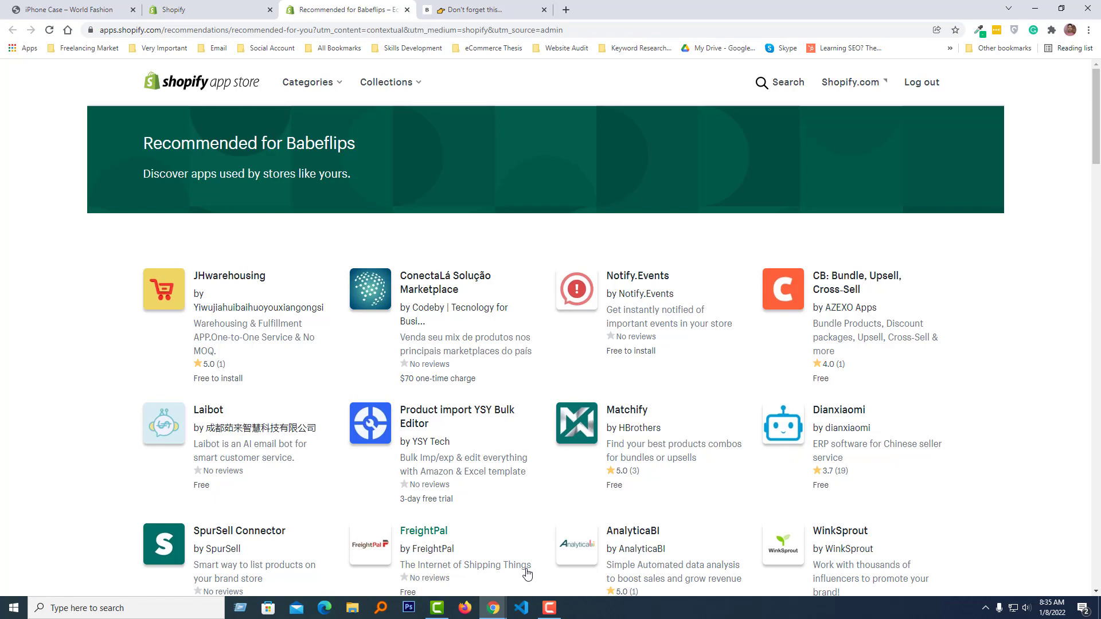
Open the GO Product Page Gallery + Zoom listing and expand all 5 screenshots.
click(499, 603)
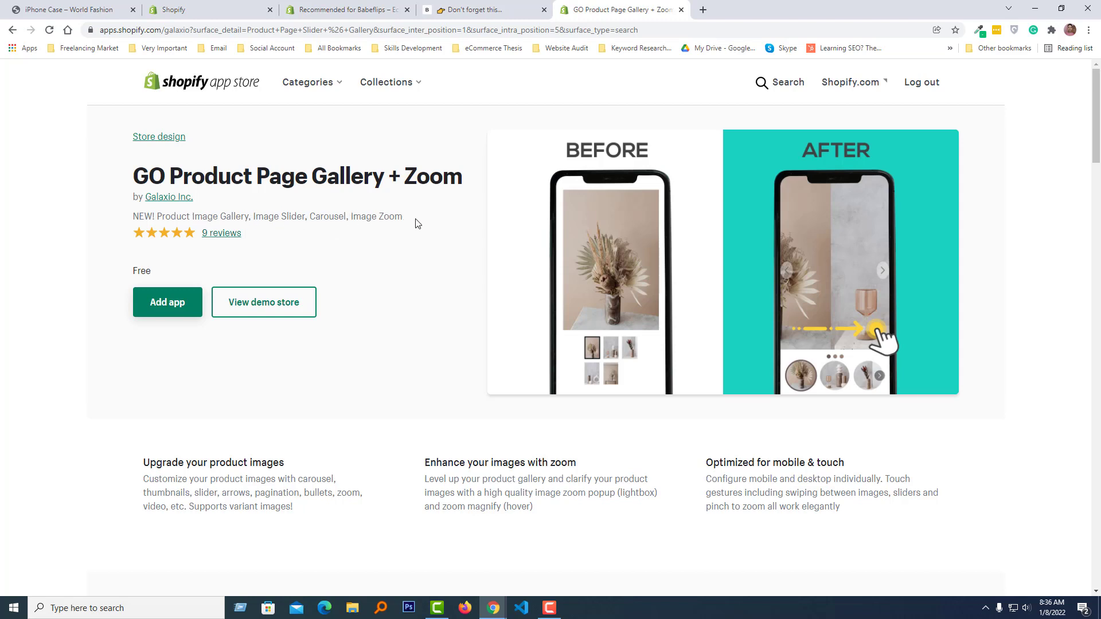
scroll(440, 222, down, 8)
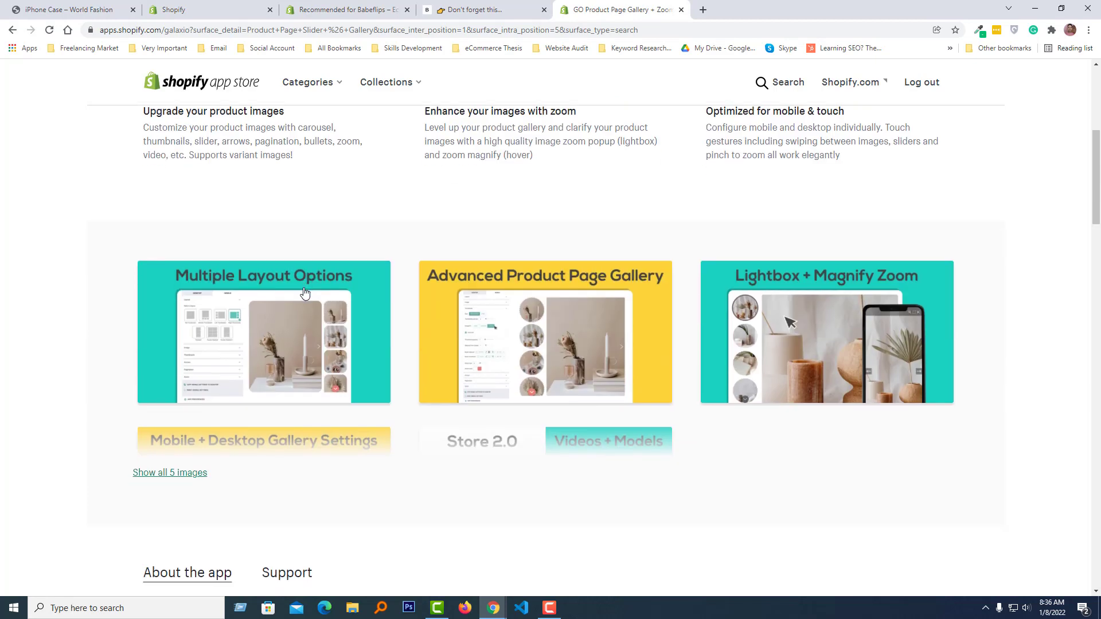
click(171, 365)
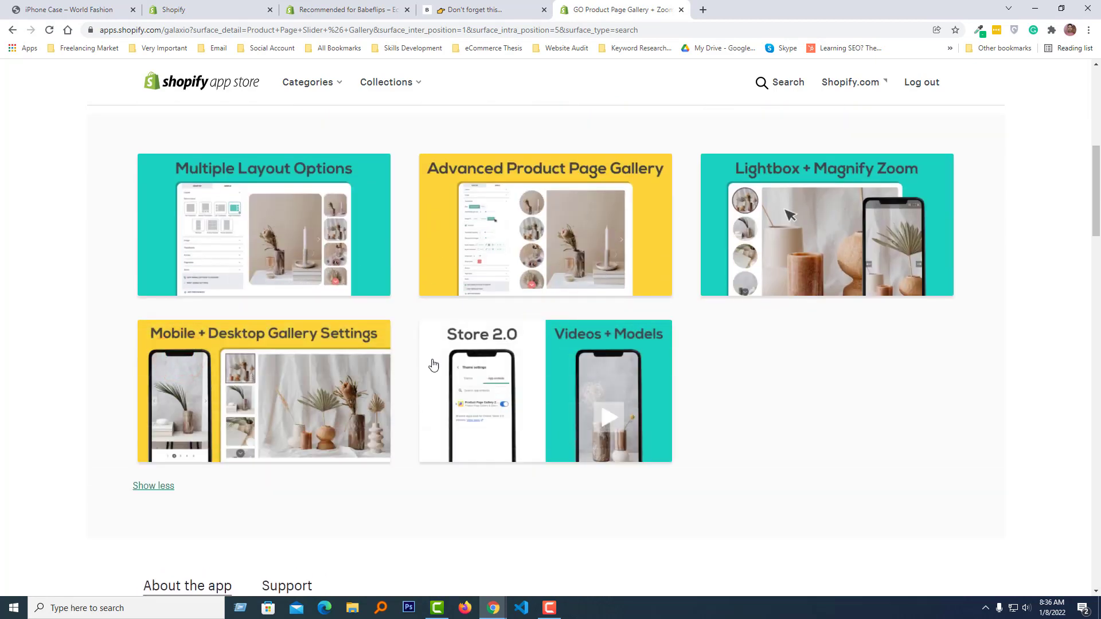
Glance at another World Fashion case photo, then check the gallery app's Free pricing and 5.0 rating.
click(69, 10)
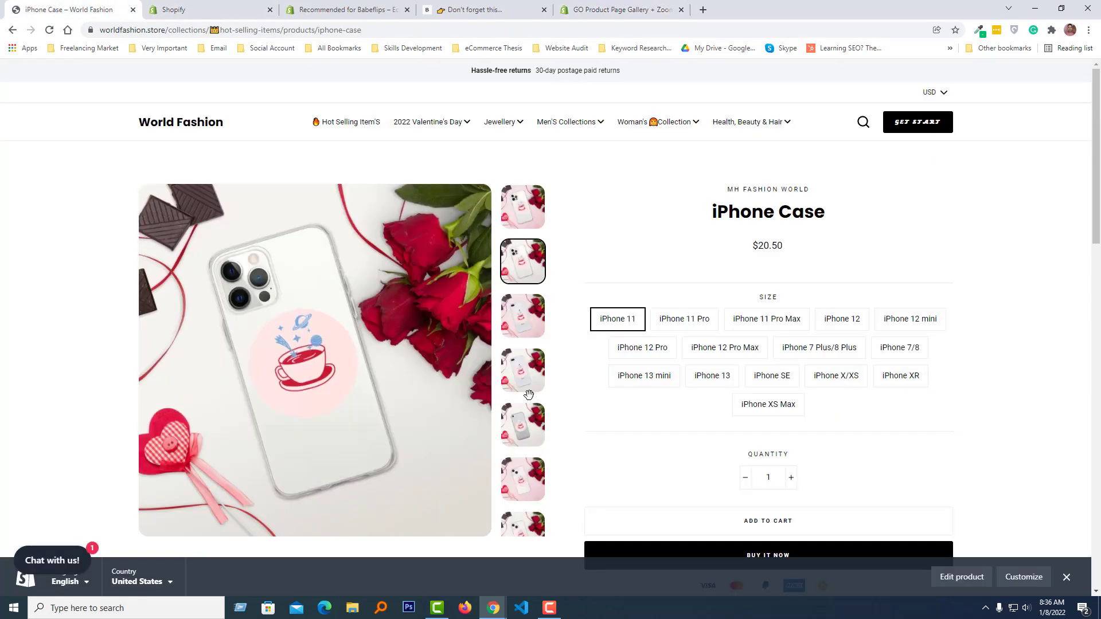
click(521, 343)
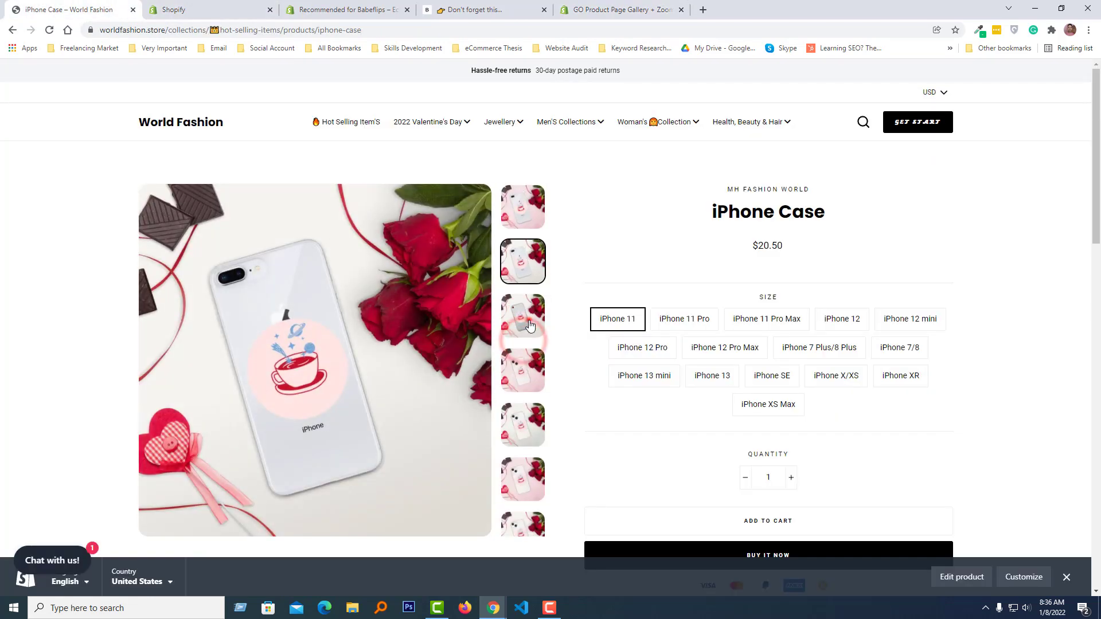
click(578, 10)
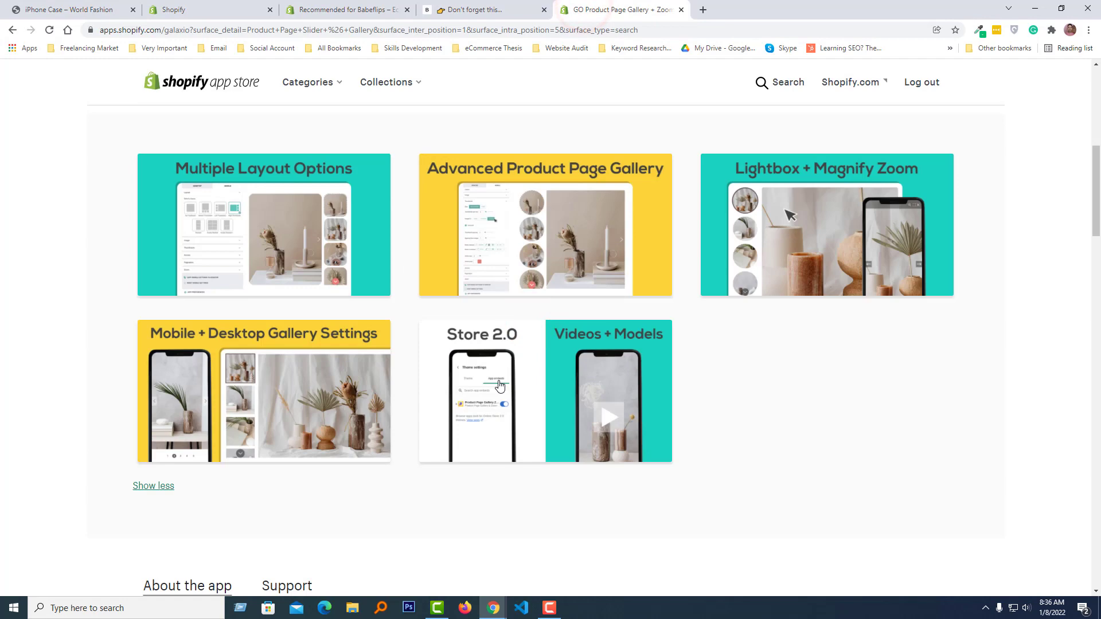
scroll(392, 363, down, 3)
scroll(384, 358, down, 12)
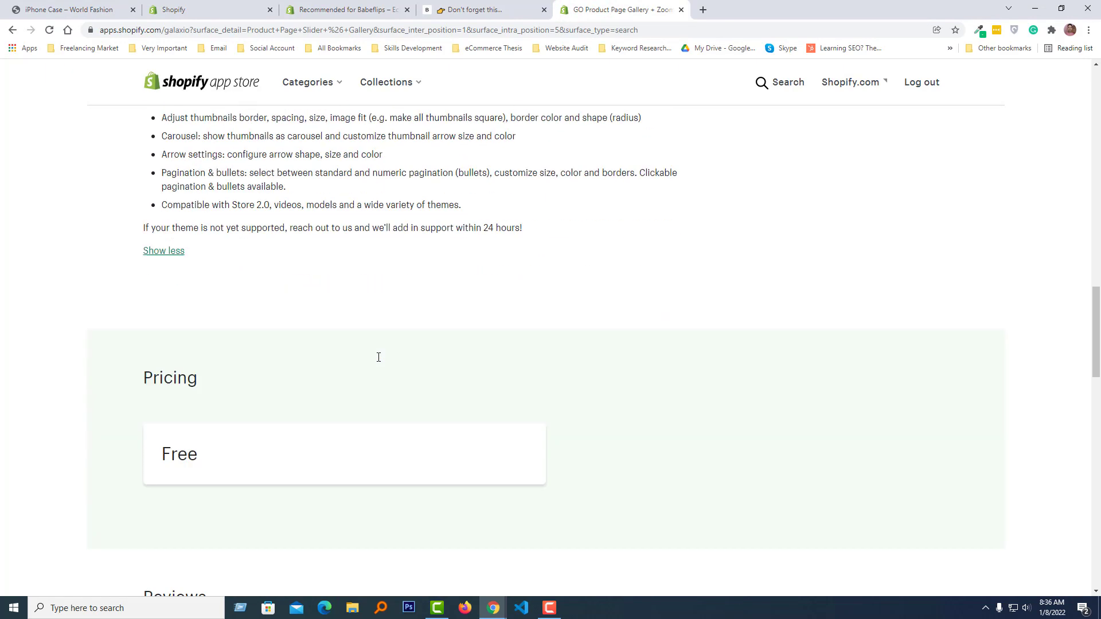
scroll(253, 373, down, 3)
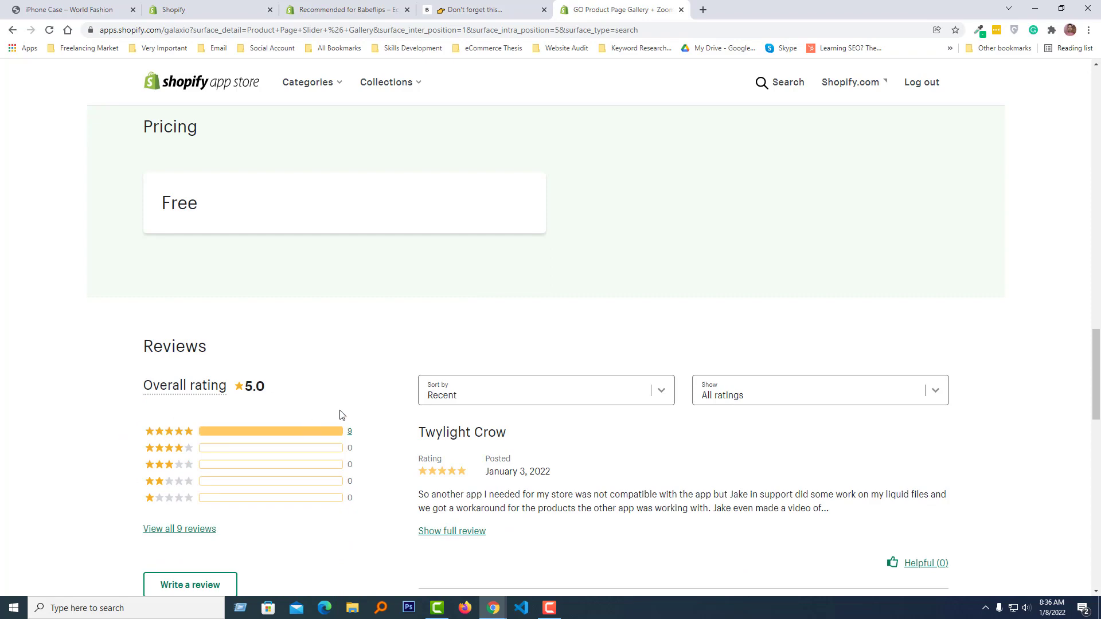
scroll(347, 419, up, 20)
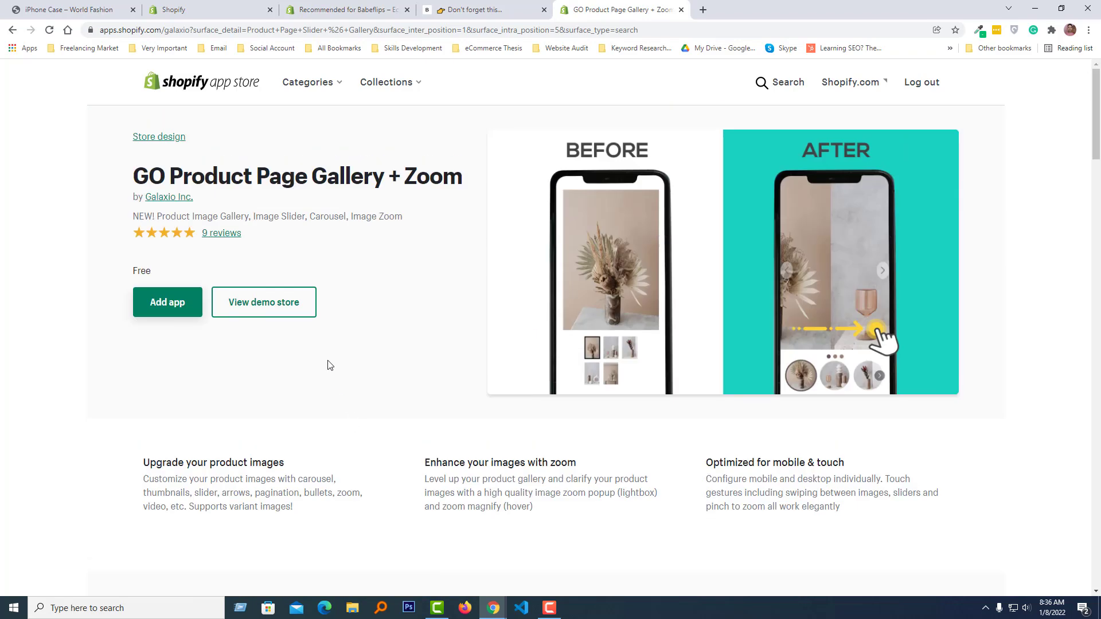
Copy the name 'GO Product Page Gallery + Zoom' and return to Recommended for Babeflips.
drag(136, 172, 462, 179)
right_click(455, 182)
click(480, 195)
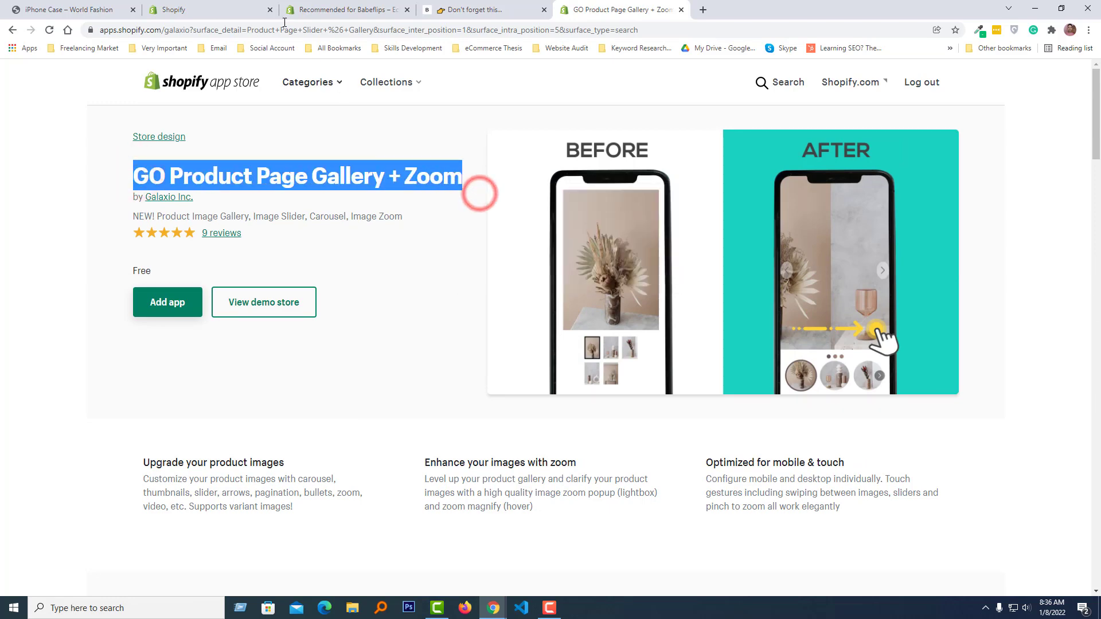
click(240, 9)
click(338, 7)
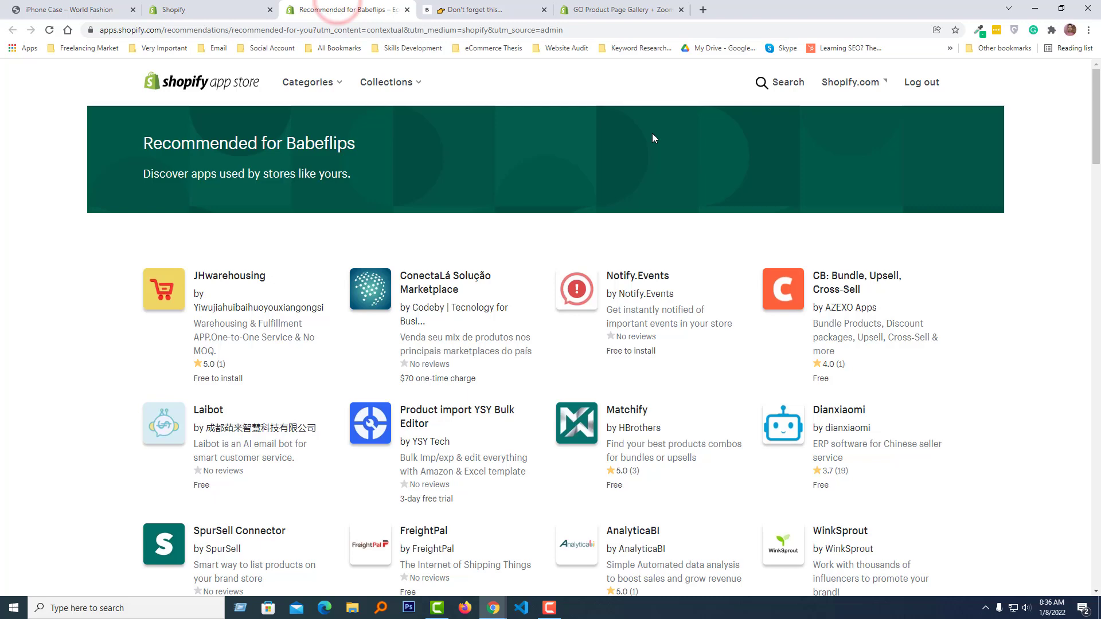
Search the App Store for the pasted 'GO Product Page Gallery + Zoom' and add it to the store.
click(787, 83)
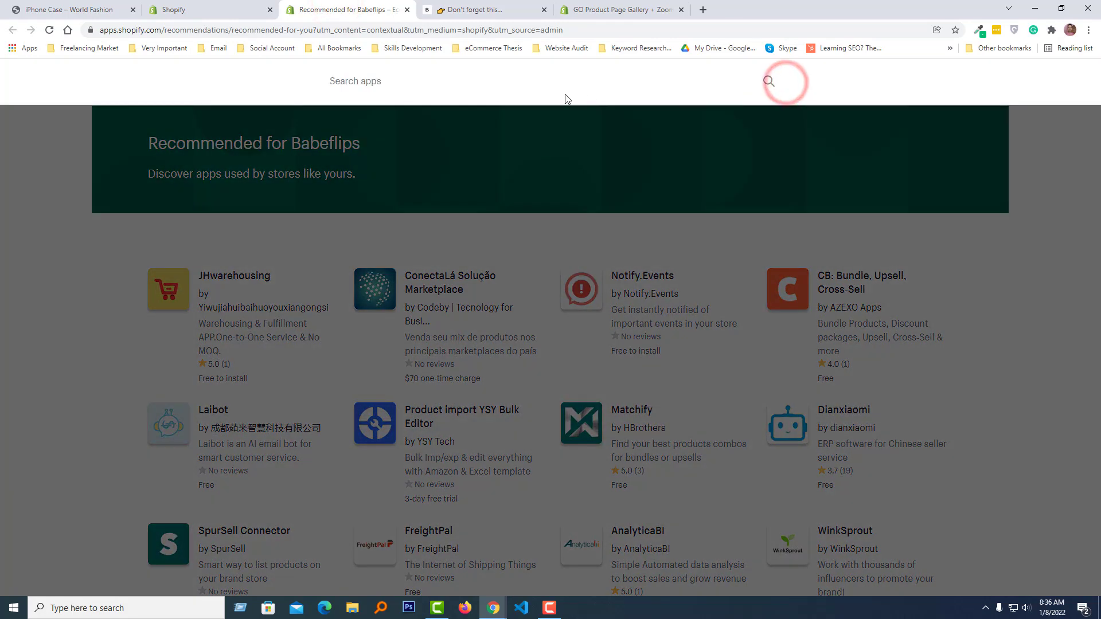
key(ctrl+v)
key(Return)
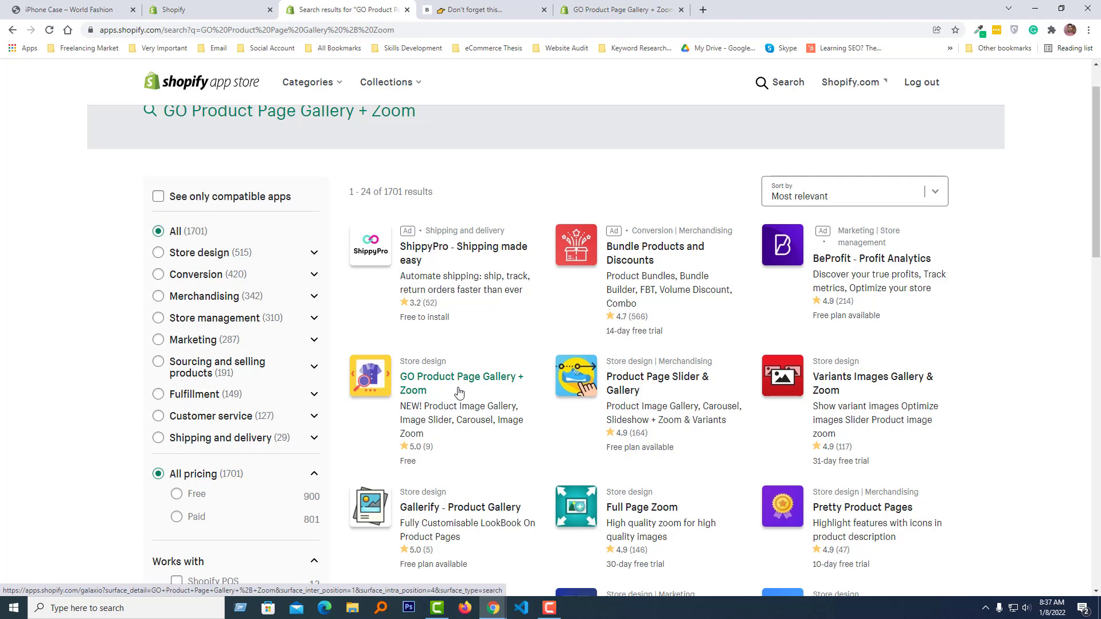
click(499, 380)
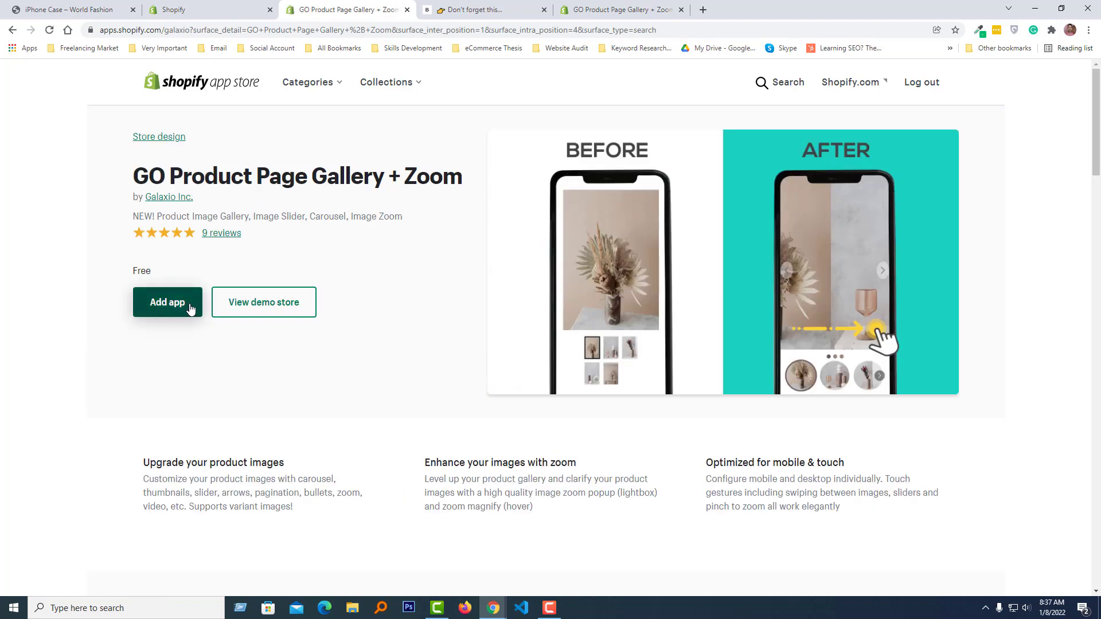
click(167, 302)
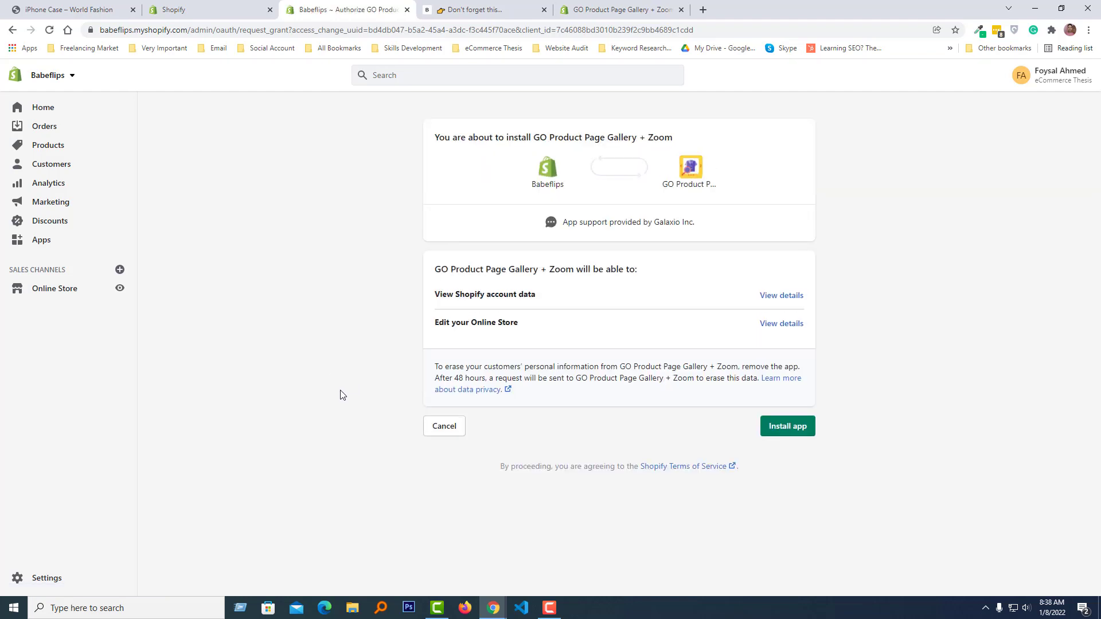
Approve the GO Product Page Gallery + Zoom installation on the Babeflips store.
click(809, 432)
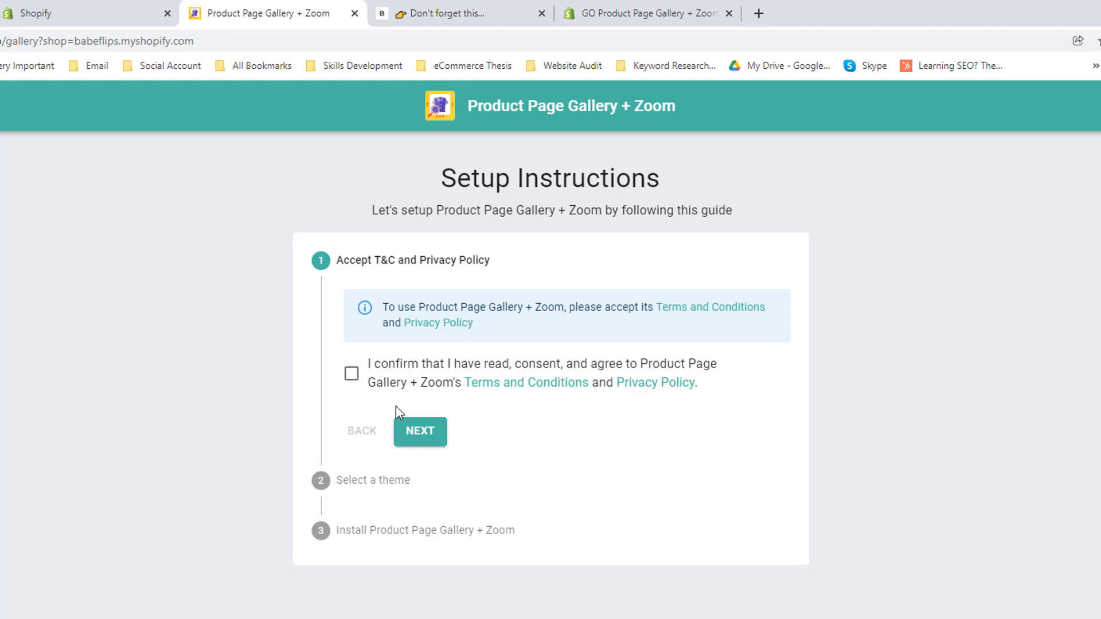
Accept the T&C, keep the Debut 12/27//2021 theme, and install the gallery.
click(352, 376)
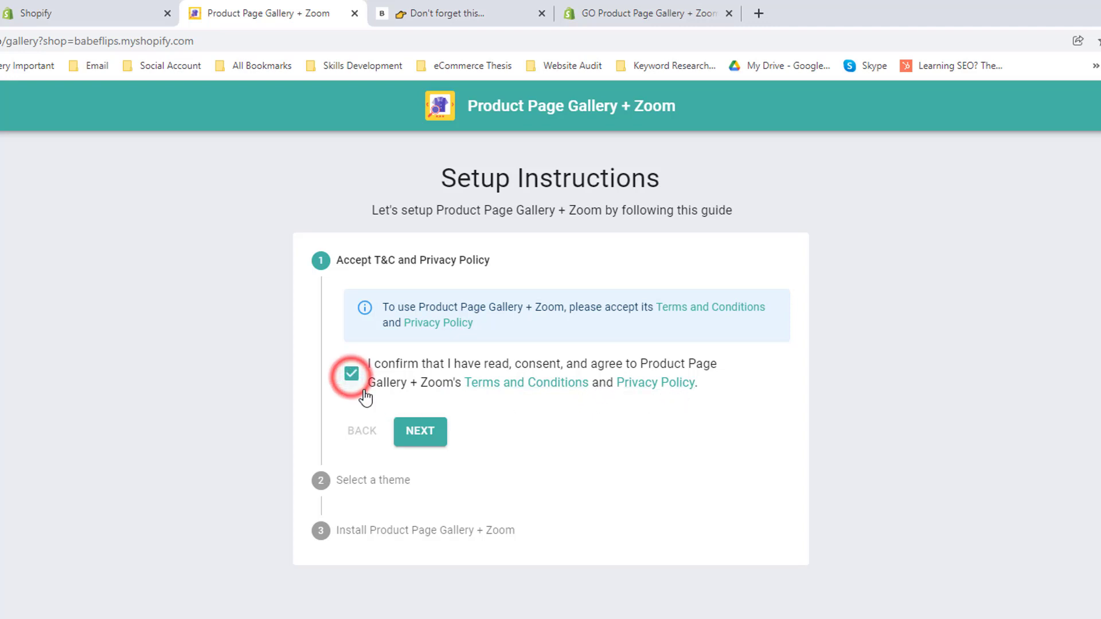
click(434, 440)
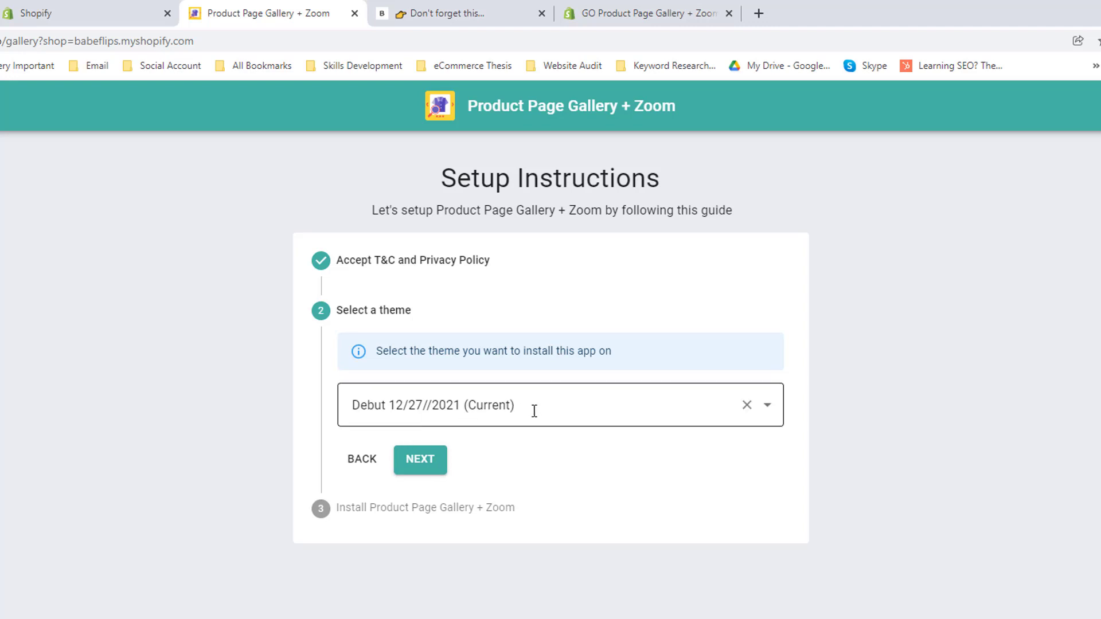
click(439, 464)
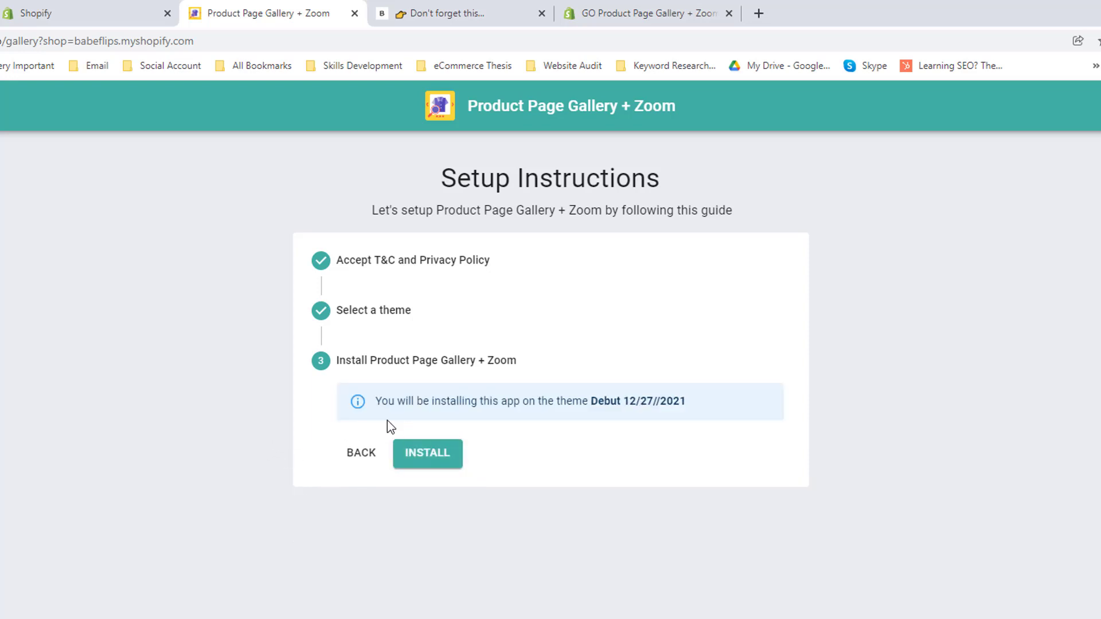
click(453, 451)
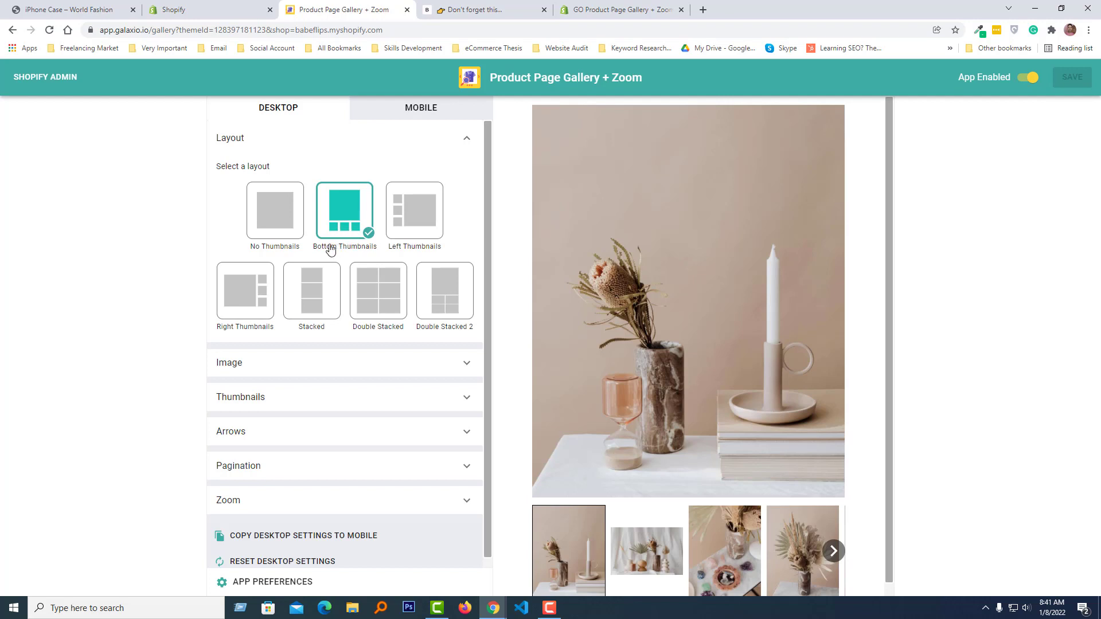
Step through four bottom thumbnails in the preview, ending on the Art Directors book photo.
scroll(617, 353, down, 1)
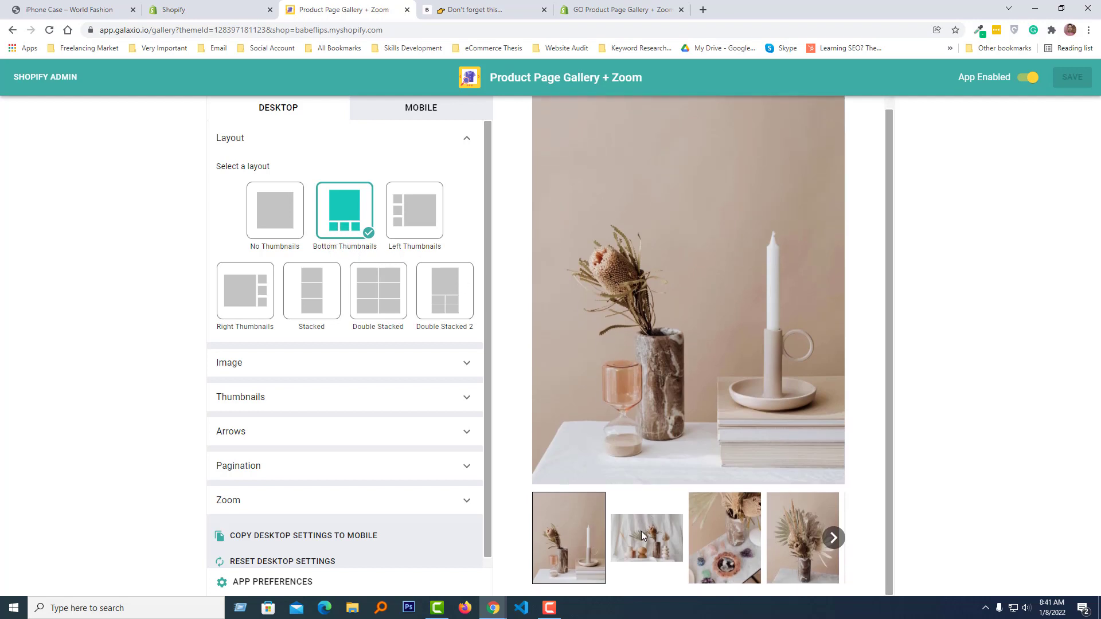
click(647, 536)
click(714, 528)
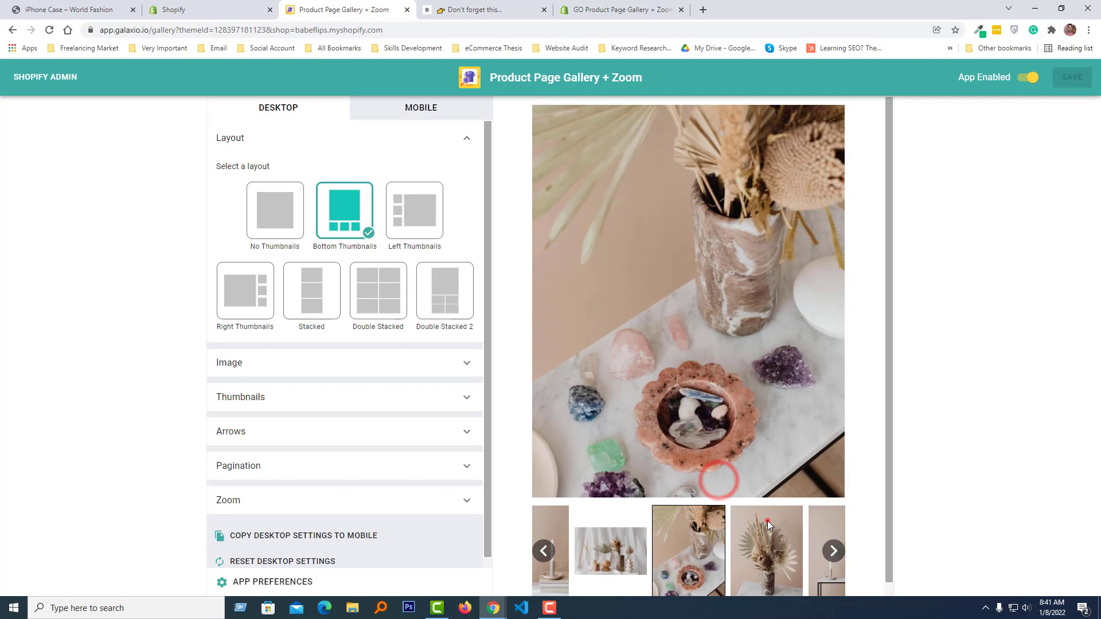
click(768, 521)
click(790, 533)
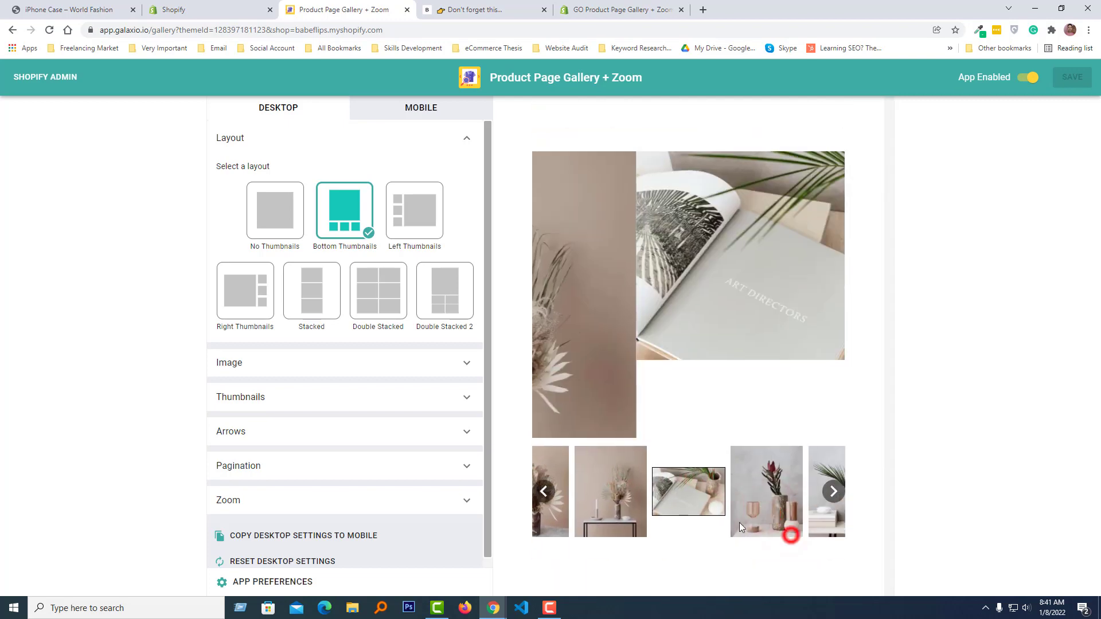
scroll(342, 369, down, 2)
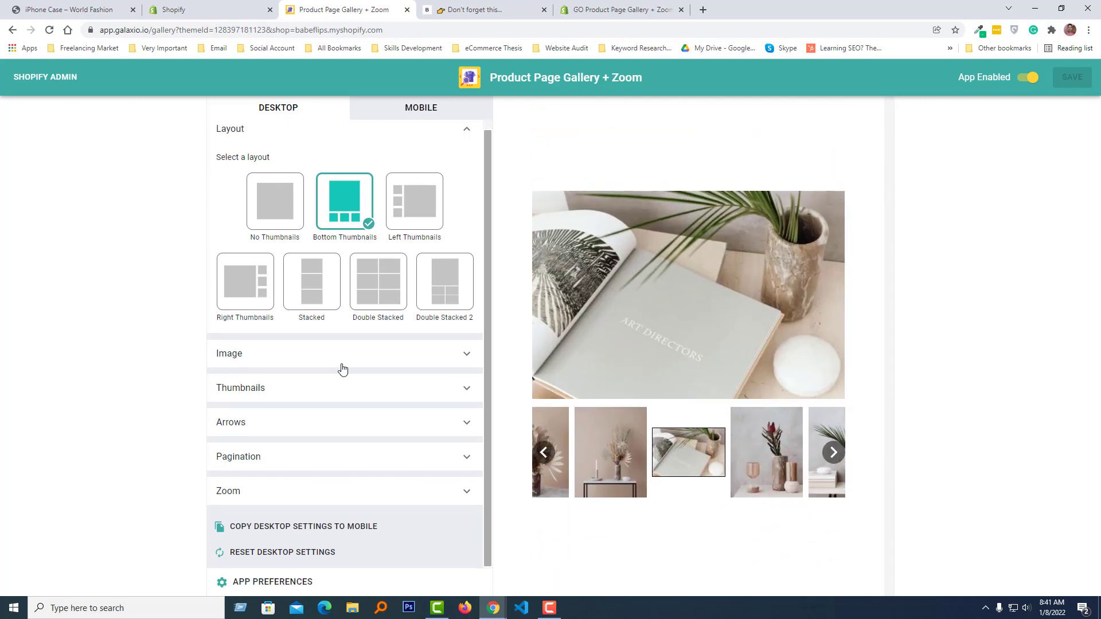
Expand the Desktop Image, Thumbnails, Arrows and Pagination sections to review their defaults.
click(342, 366)
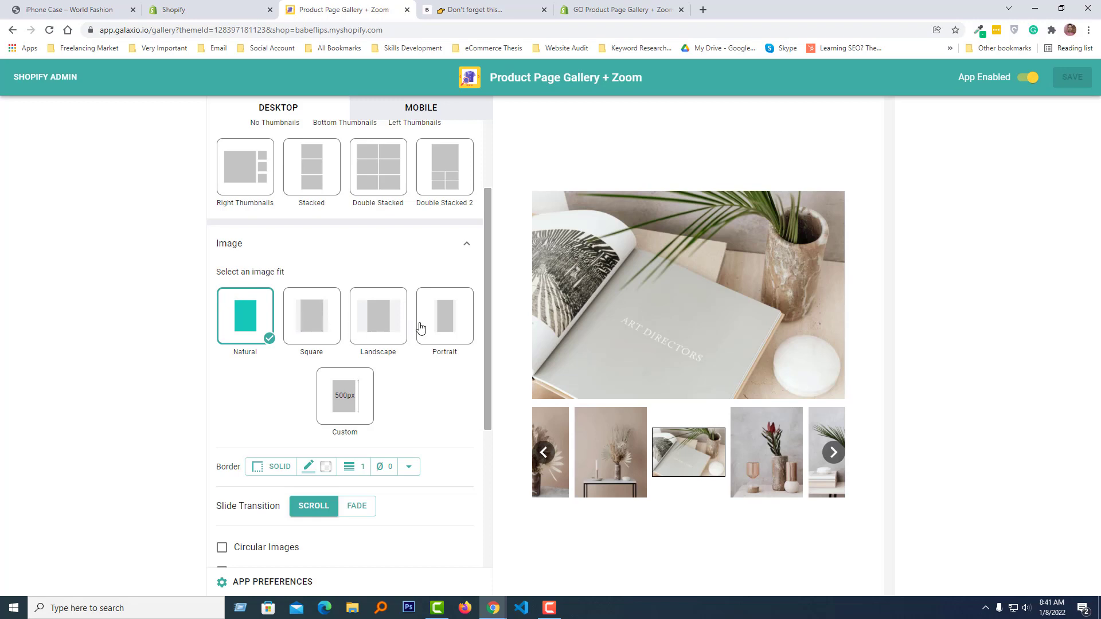
scroll(295, 457, down, 2)
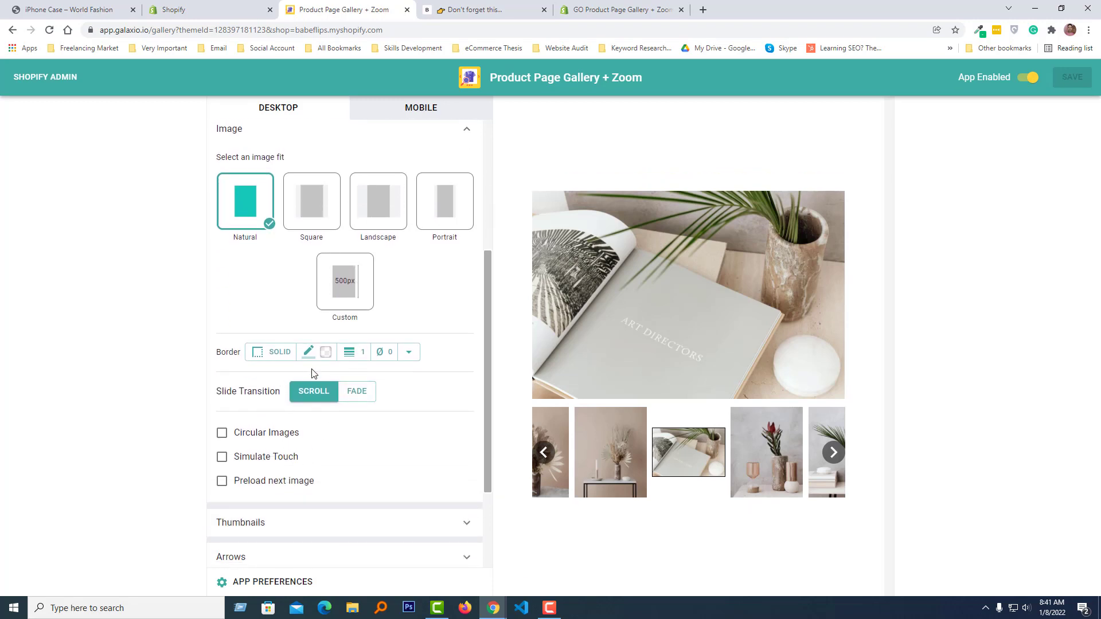
scroll(293, 445, down, 4)
click(239, 284)
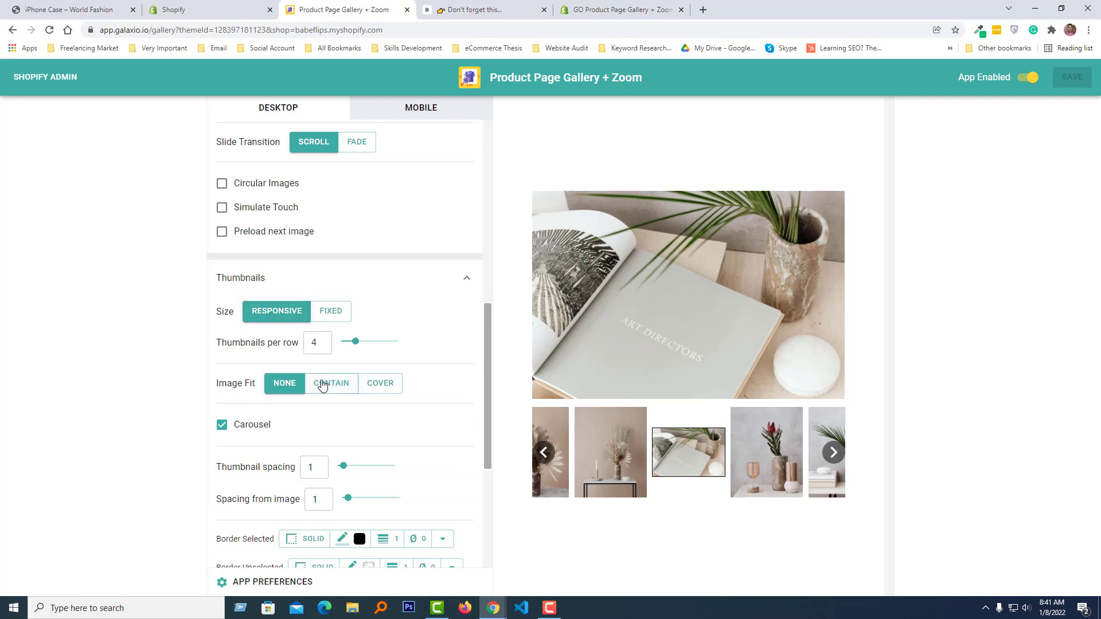
scroll(328, 381, down, 5)
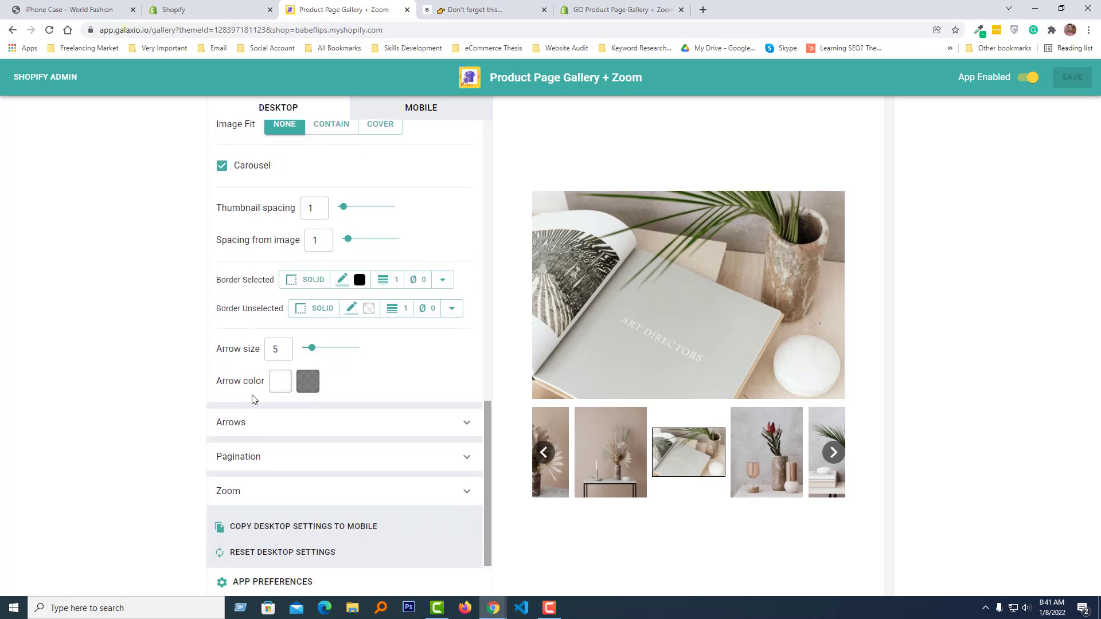
click(250, 421)
scroll(287, 413, down, 4)
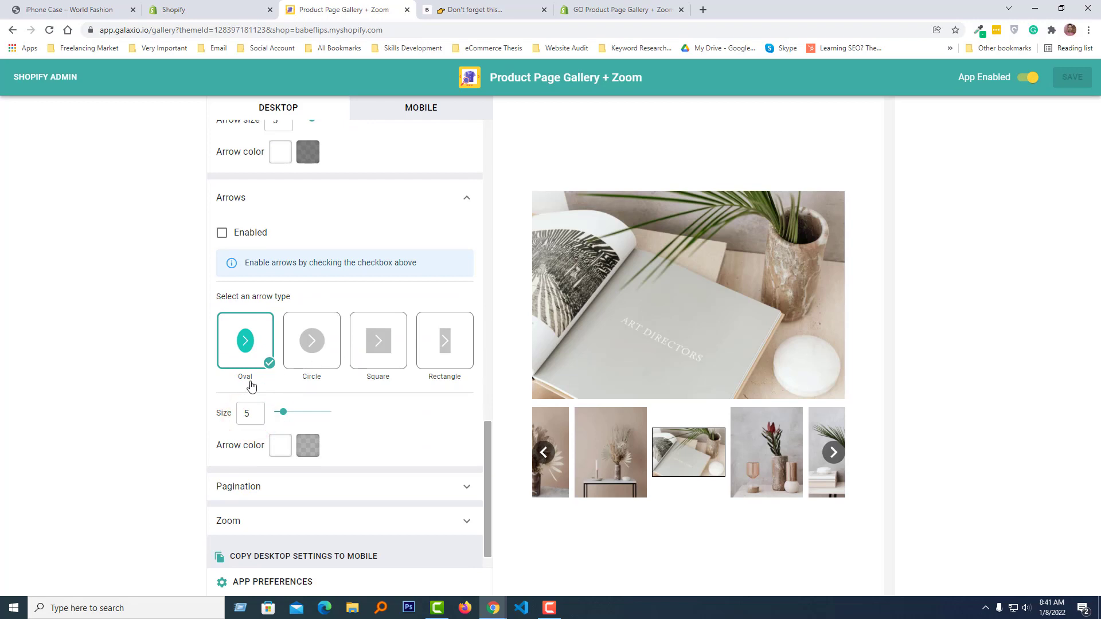
scroll(258, 407, down, 1)
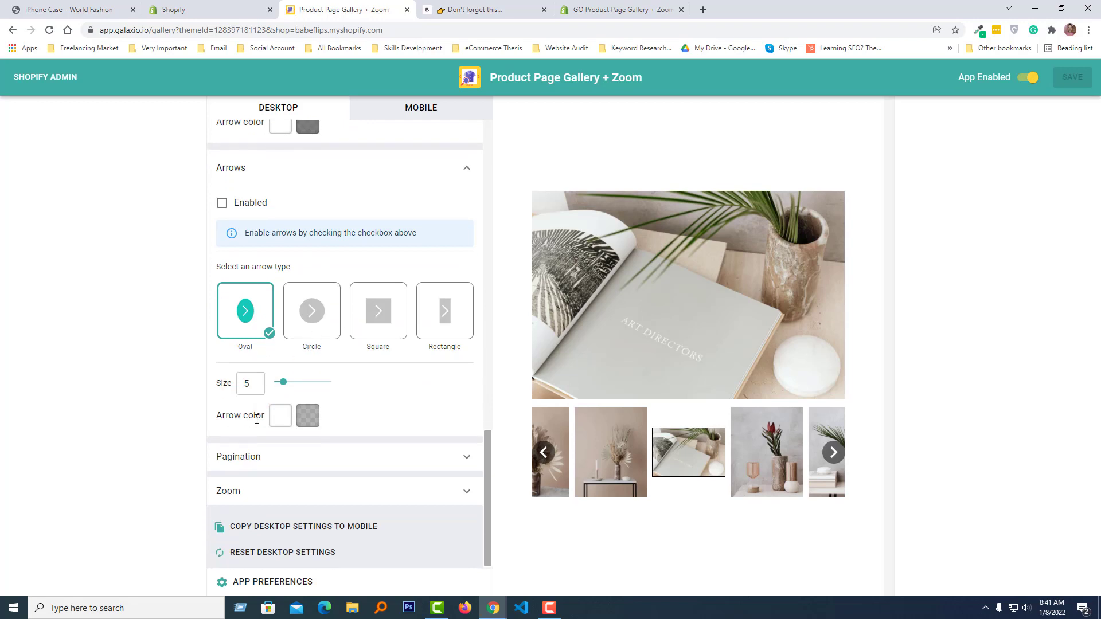
click(269, 463)
scroll(270, 453, down, 6)
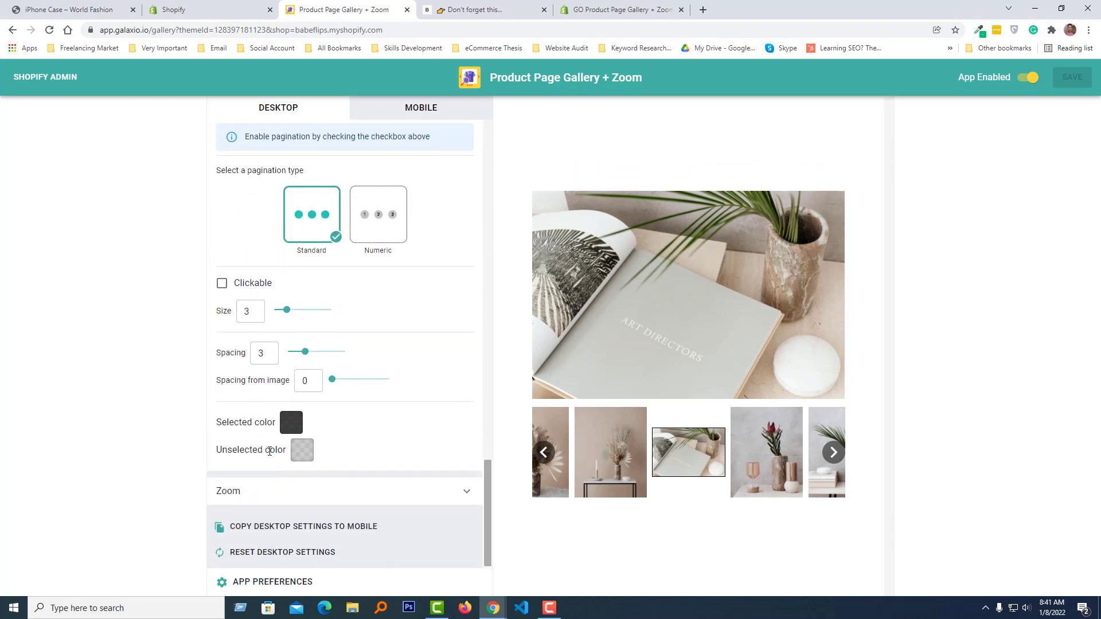
Collapse the Image, Thumbnails, Arrows and Pagination sections, leaving defaults unchanged.
scroll(339, 494, up, 12)
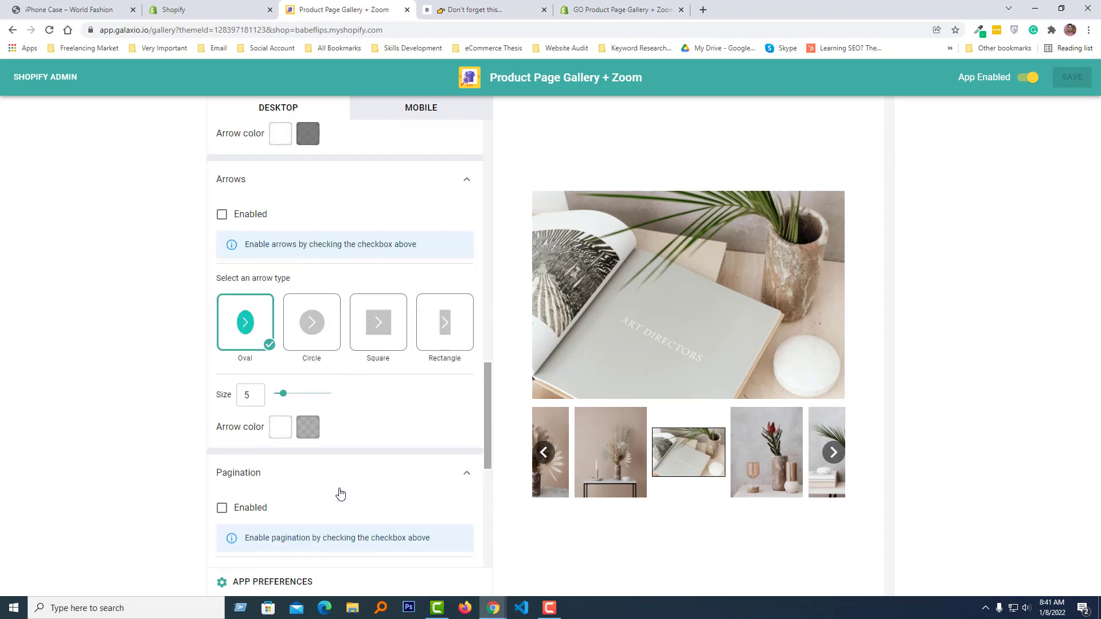
scroll(303, 452, up, 2)
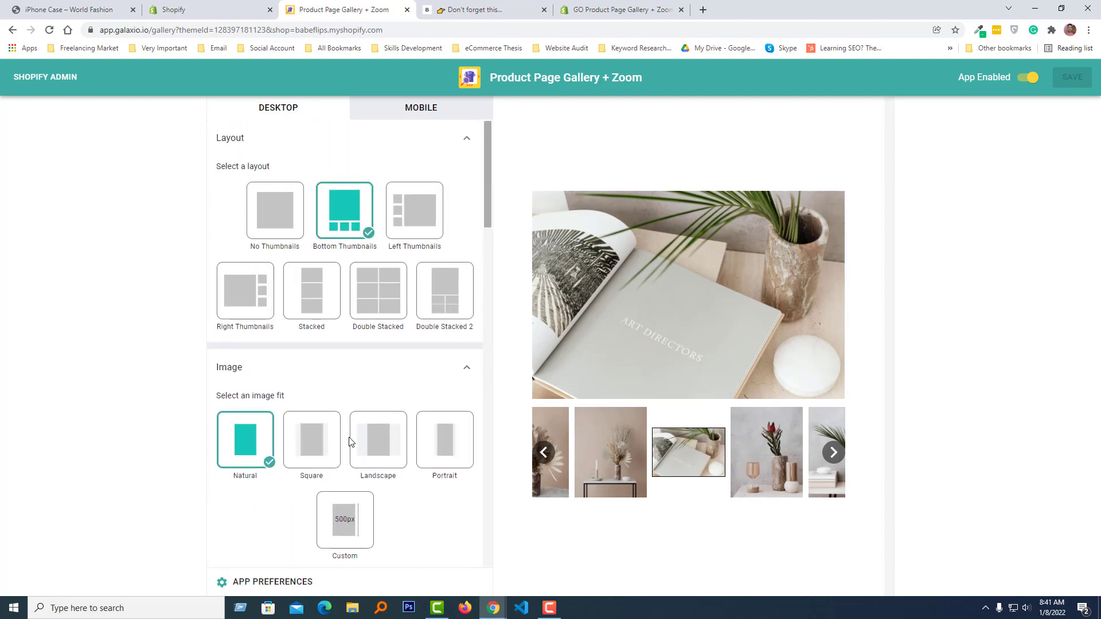
click(416, 370)
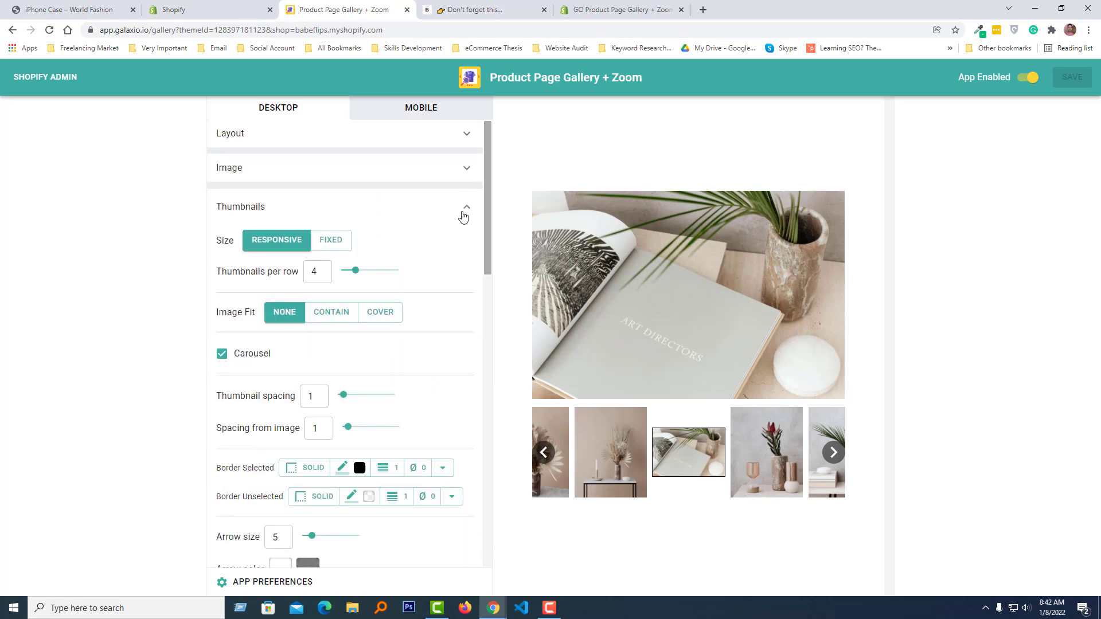
click(464, 209)
click(456, 237)
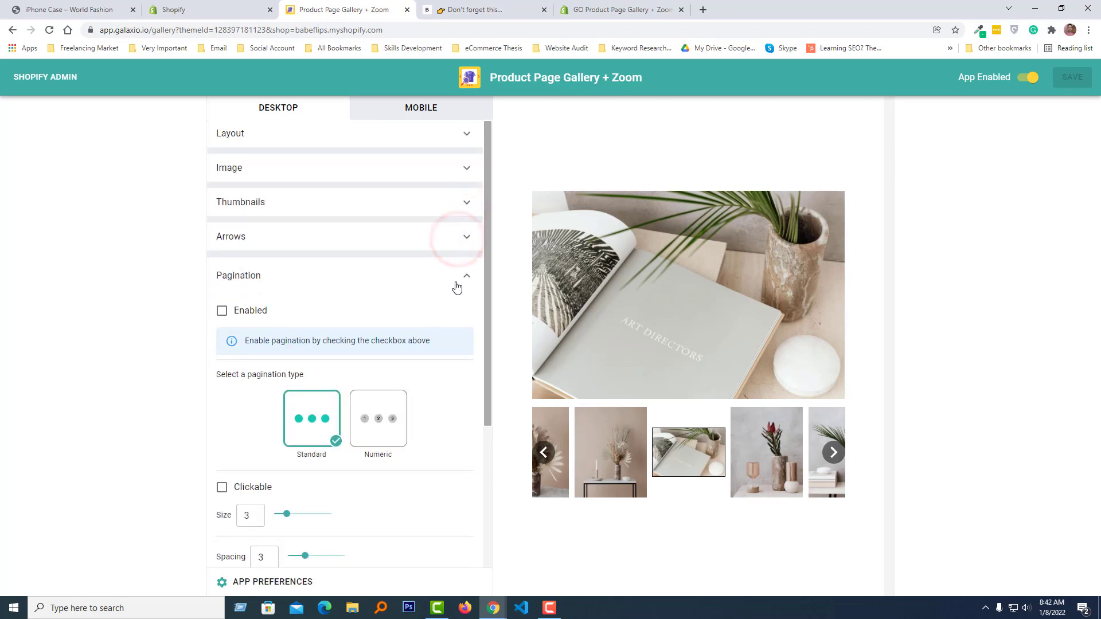
click(456, 281)
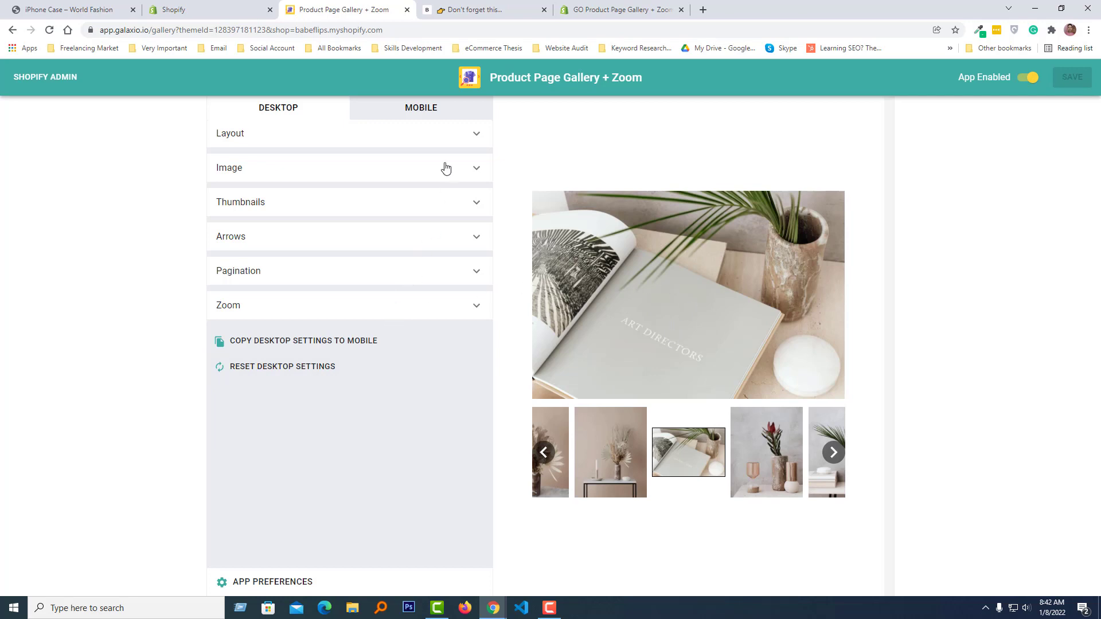
Reload the 11 In 1 Screwdriver Set storefront page so the new gallery loads.
click(476, 10)
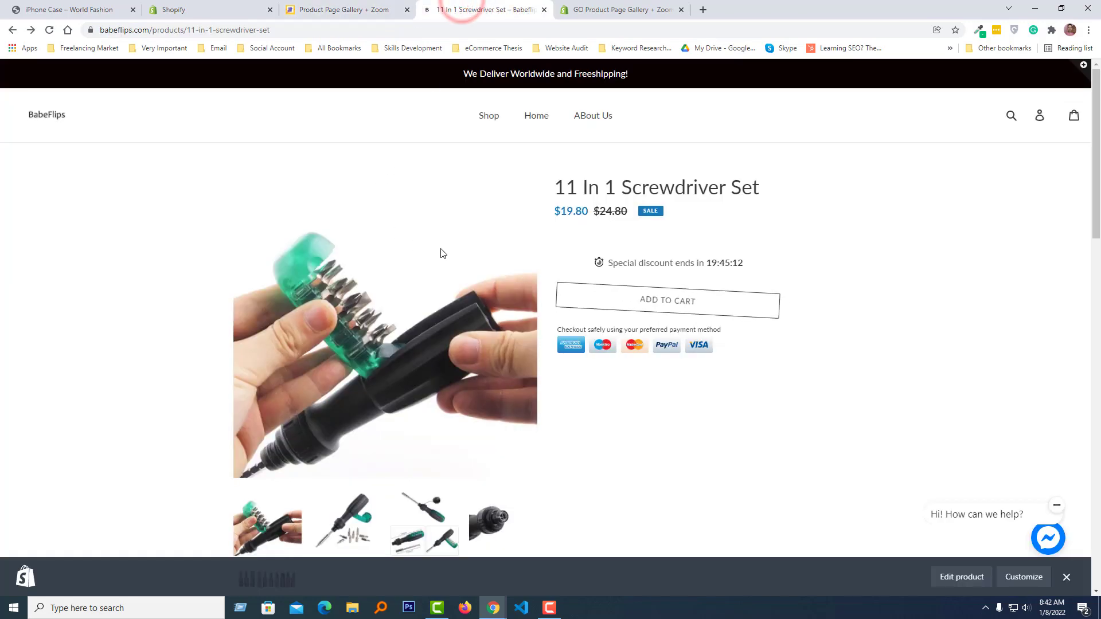
scroll(153, 138, down, 2)
click(49, 30)
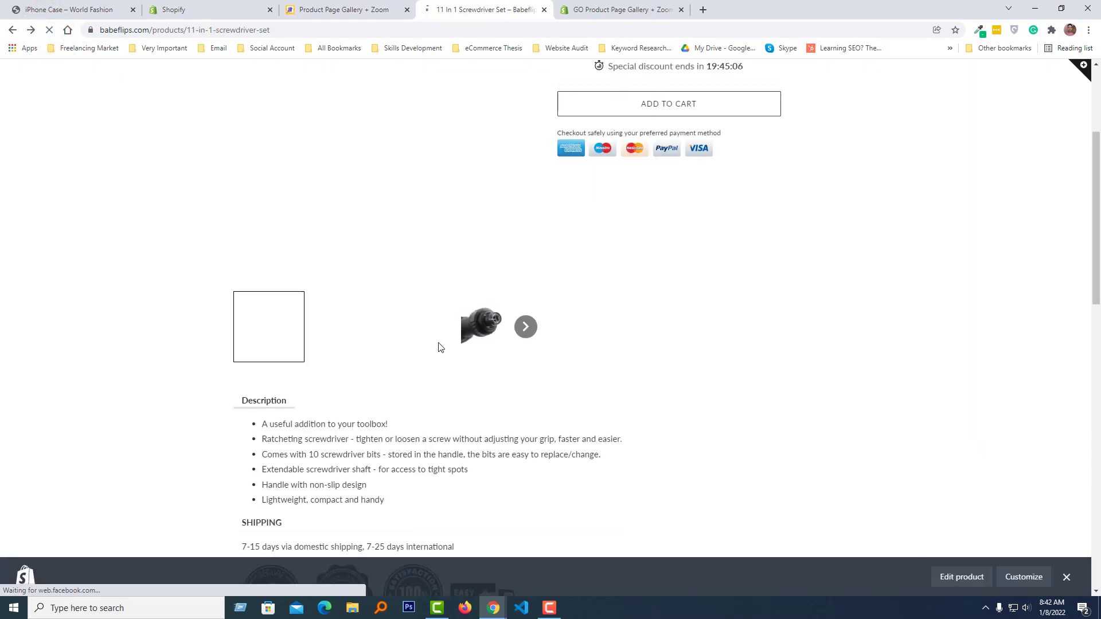
Cycle through the second, third and screwdriver-bits images via thumbnails, then return to the screwdriver-with-bits image.
click(349, 410)
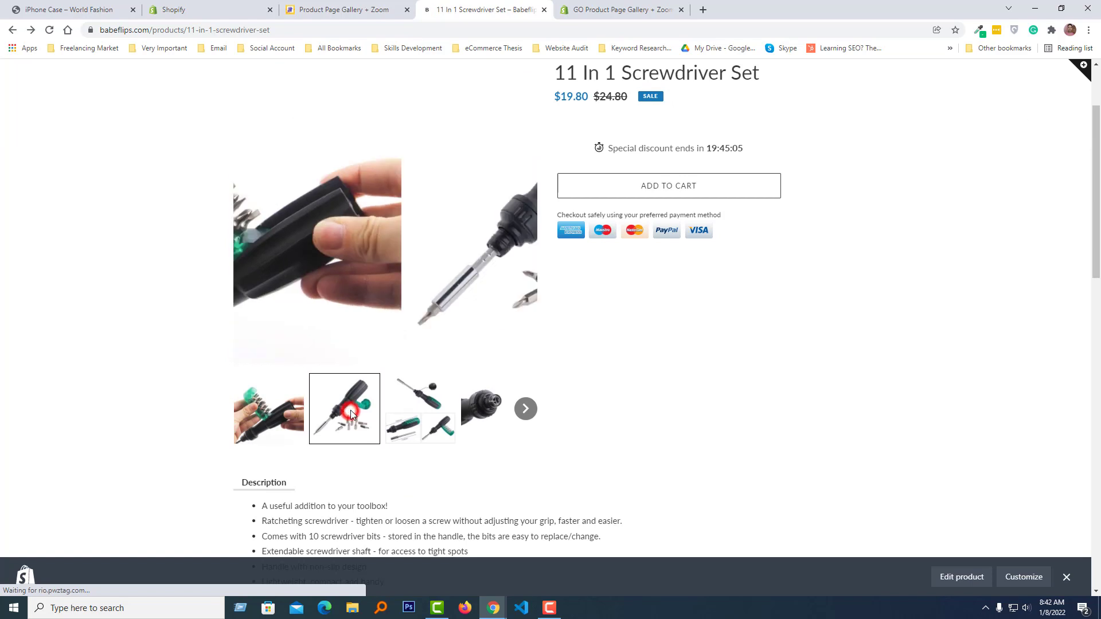
click(424, 408)
click(512, 408)
scroll(344, 390, up, 2)
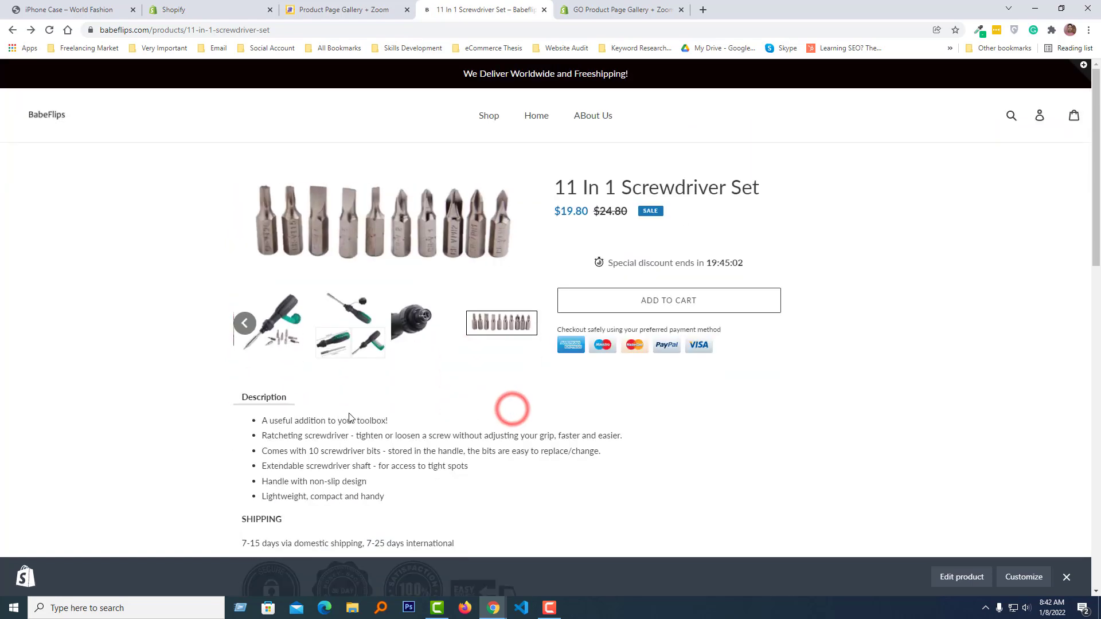
click(250, 337)
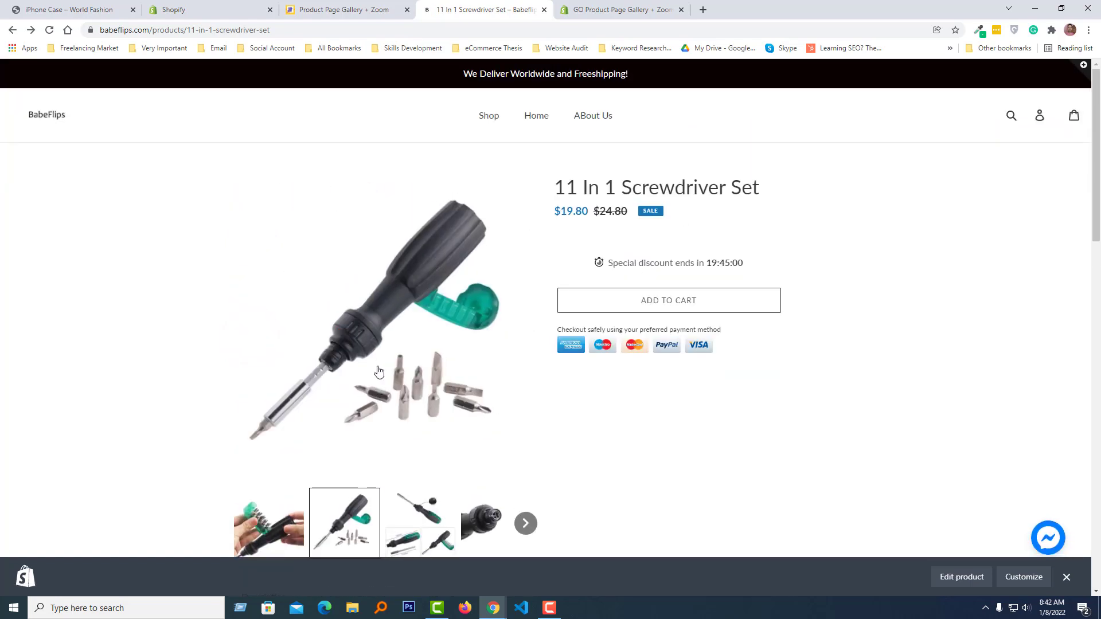